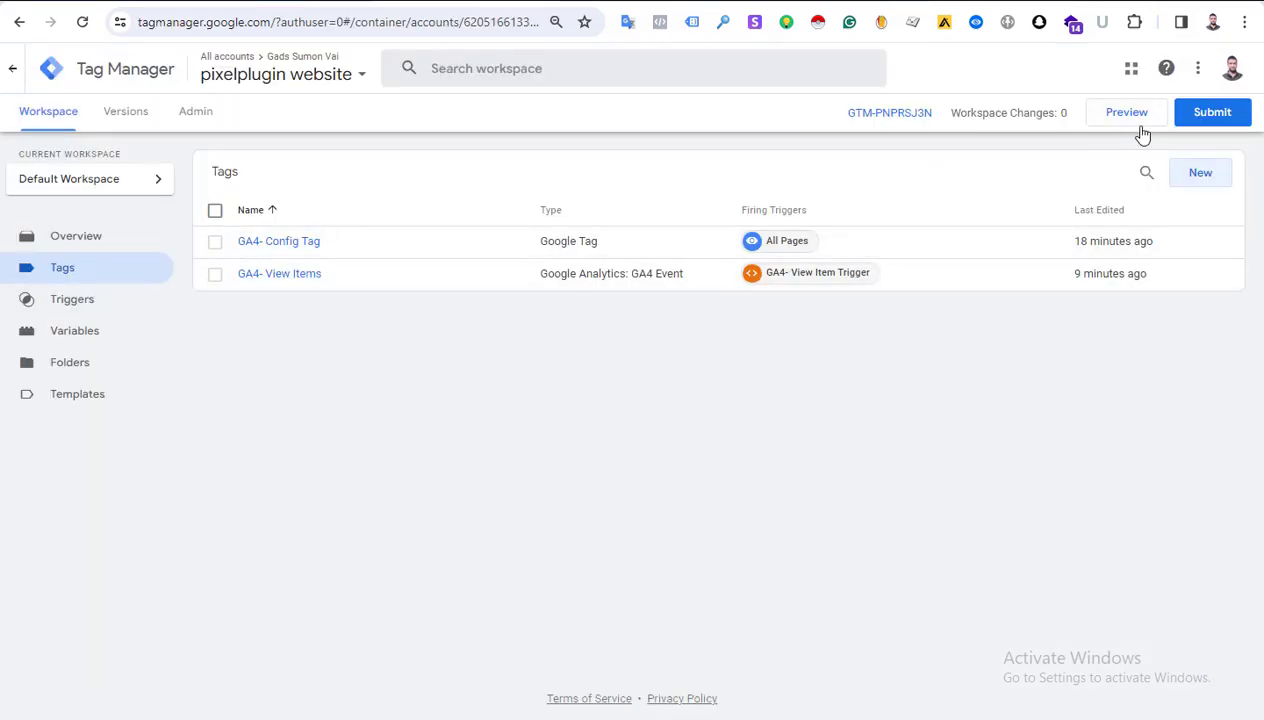
Connect the container preview to the store site and add the DNK Blue Shoes in Red to the cart.
click(1110, 120)
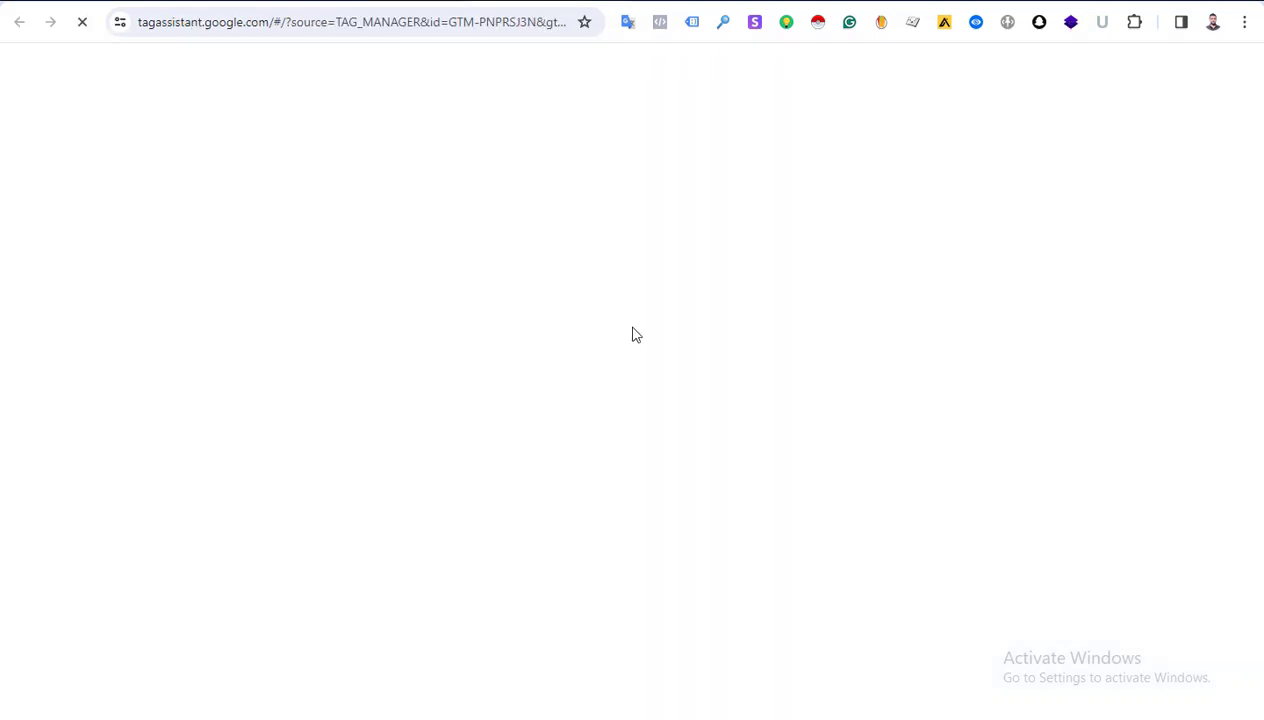
click(627, 515)
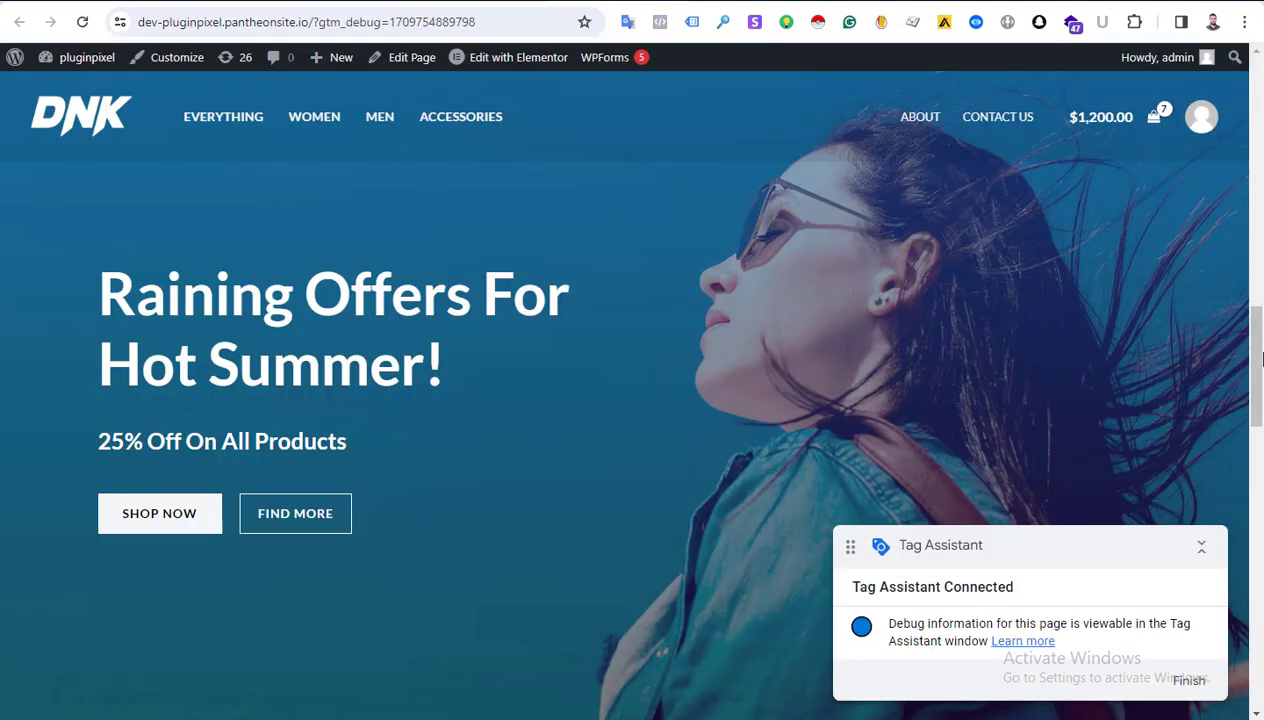
scroll(368, 193, down, 10)
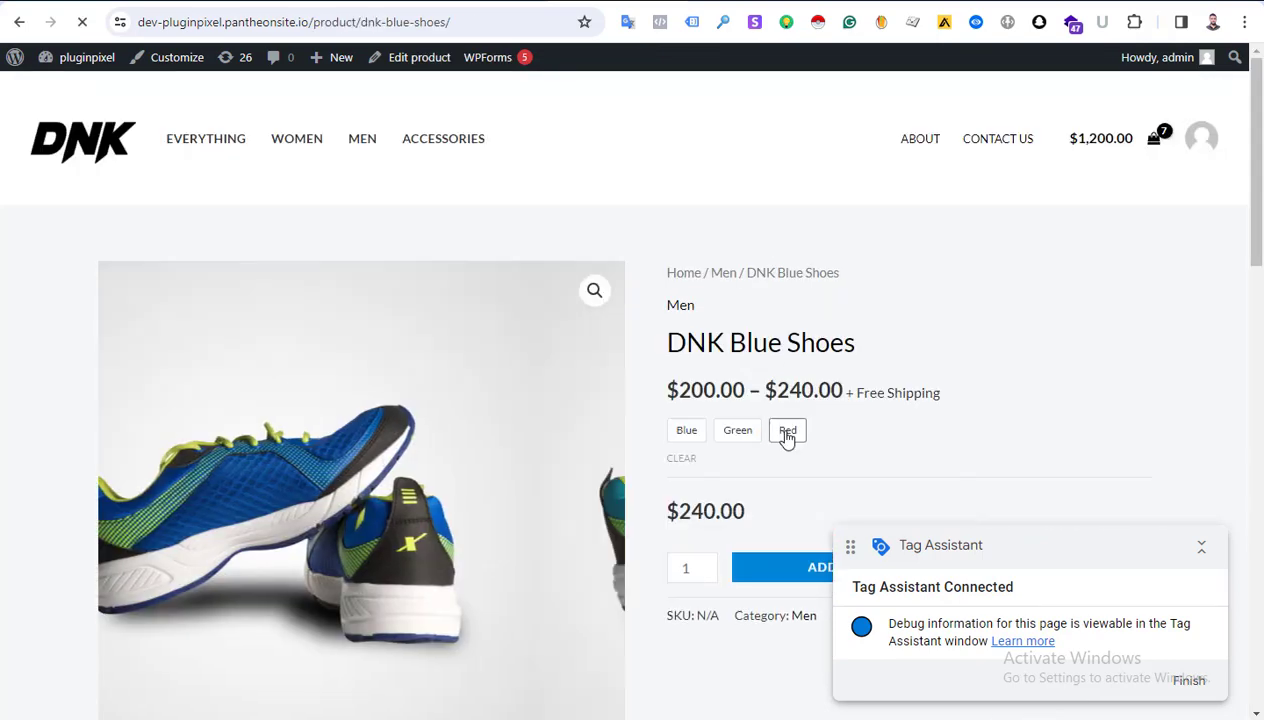
click(787, 432)
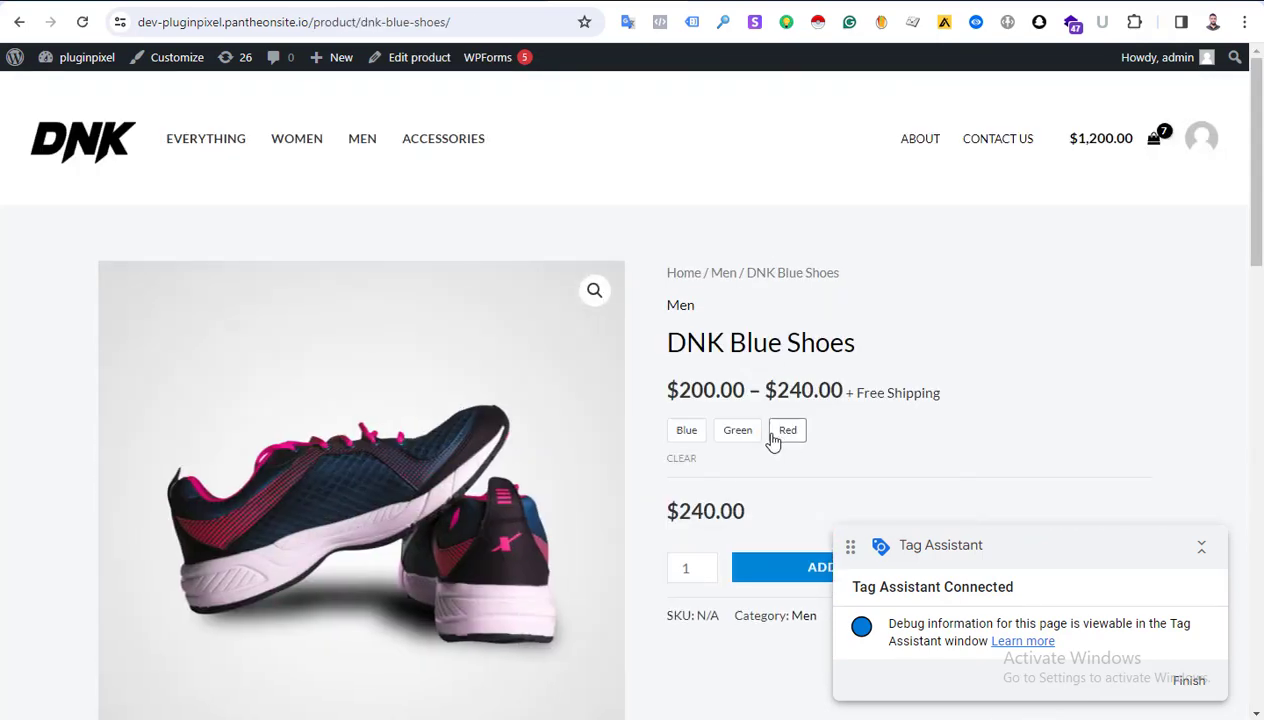
scroll(773, 441, down, 2)
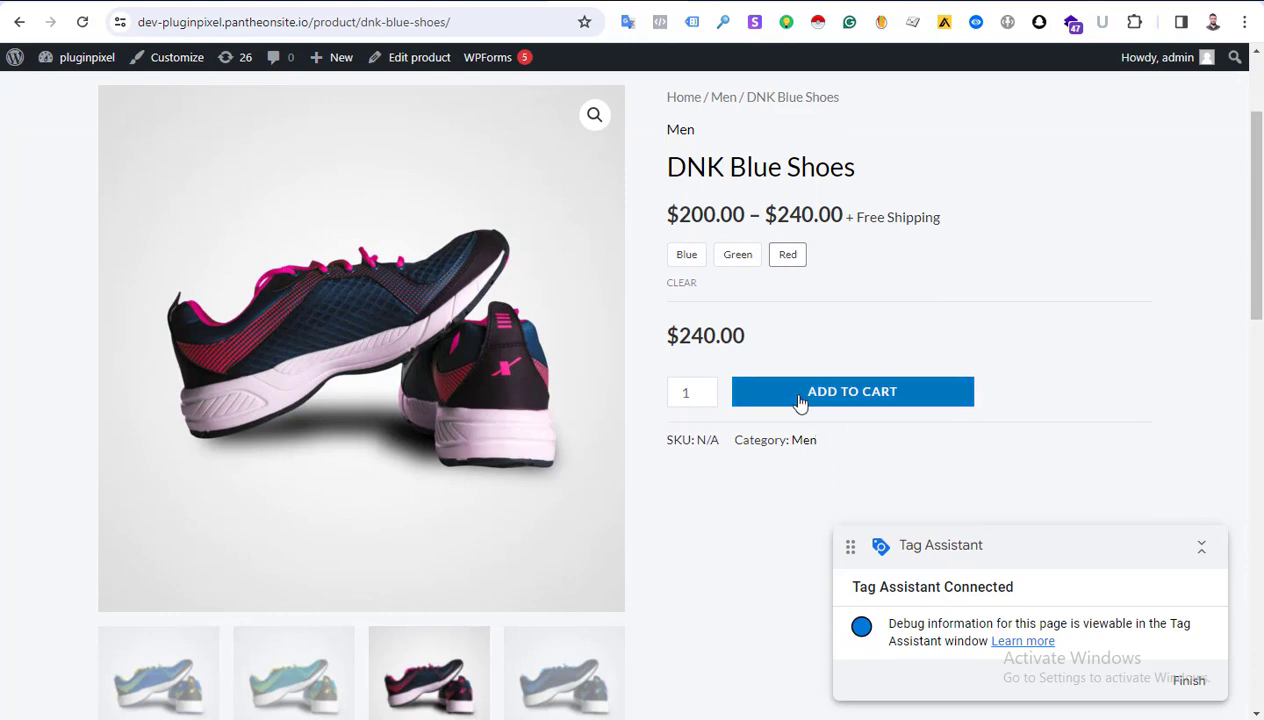
click(820, 400)
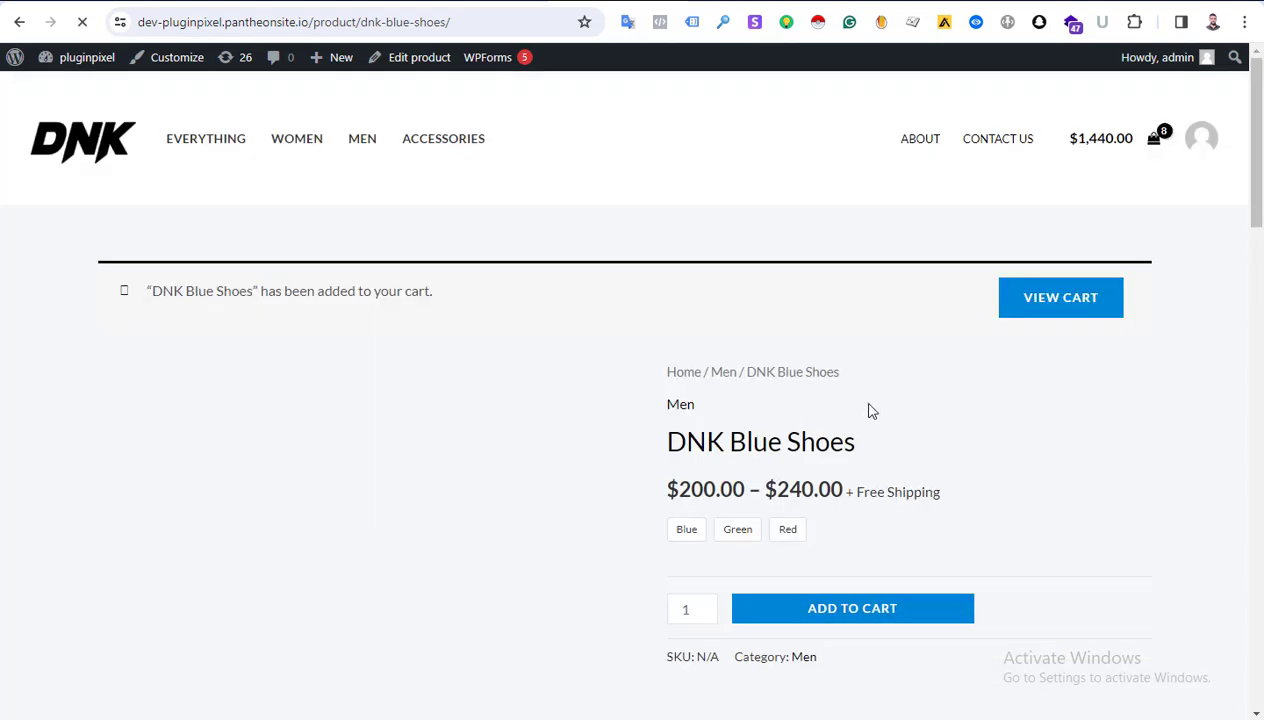
Switch to Tag Assistant and examine the add_to_cart event's data layer, especially its ecommerce values.
click(330, 2)
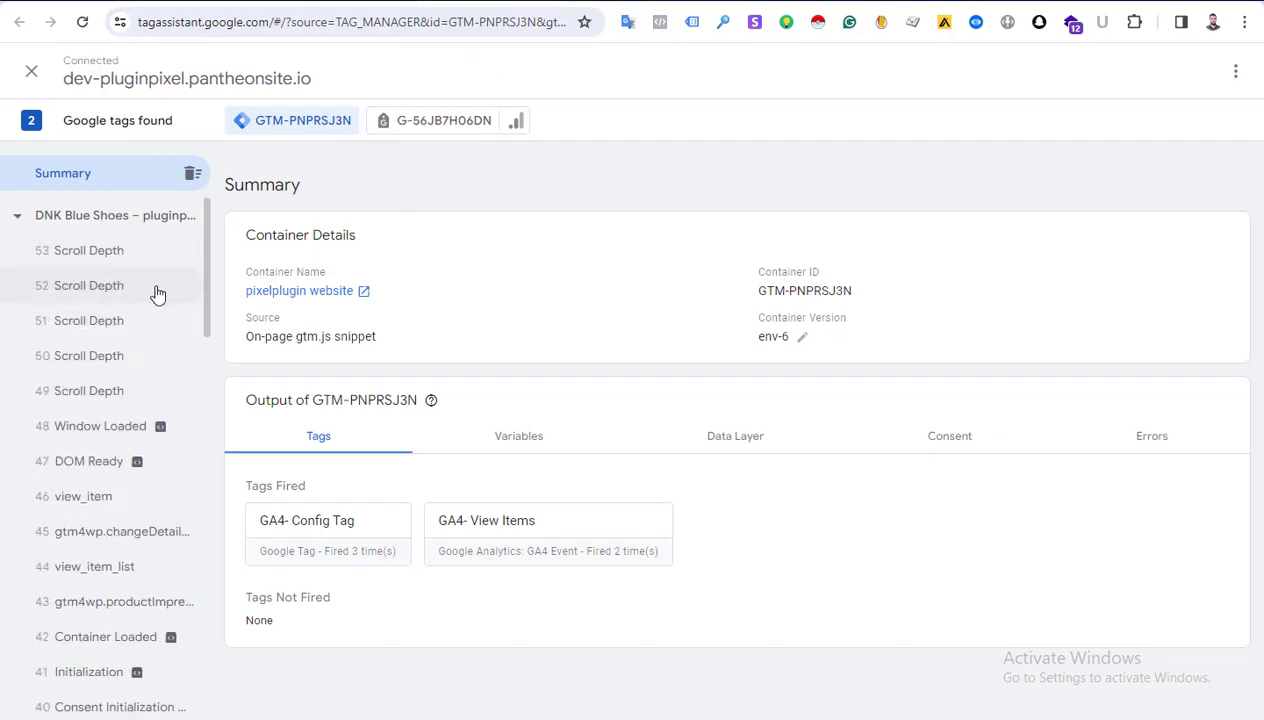
scroll(141, 400, down, 3)
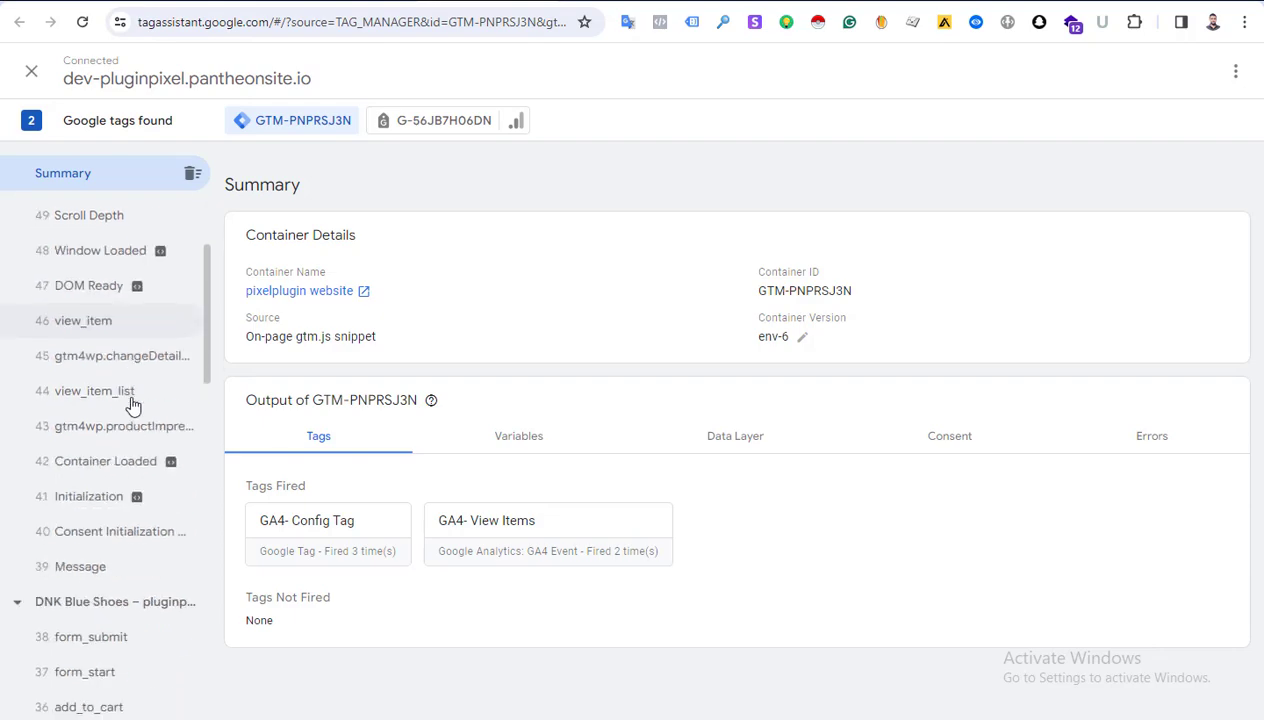
scroll(134, 406, down, 2)
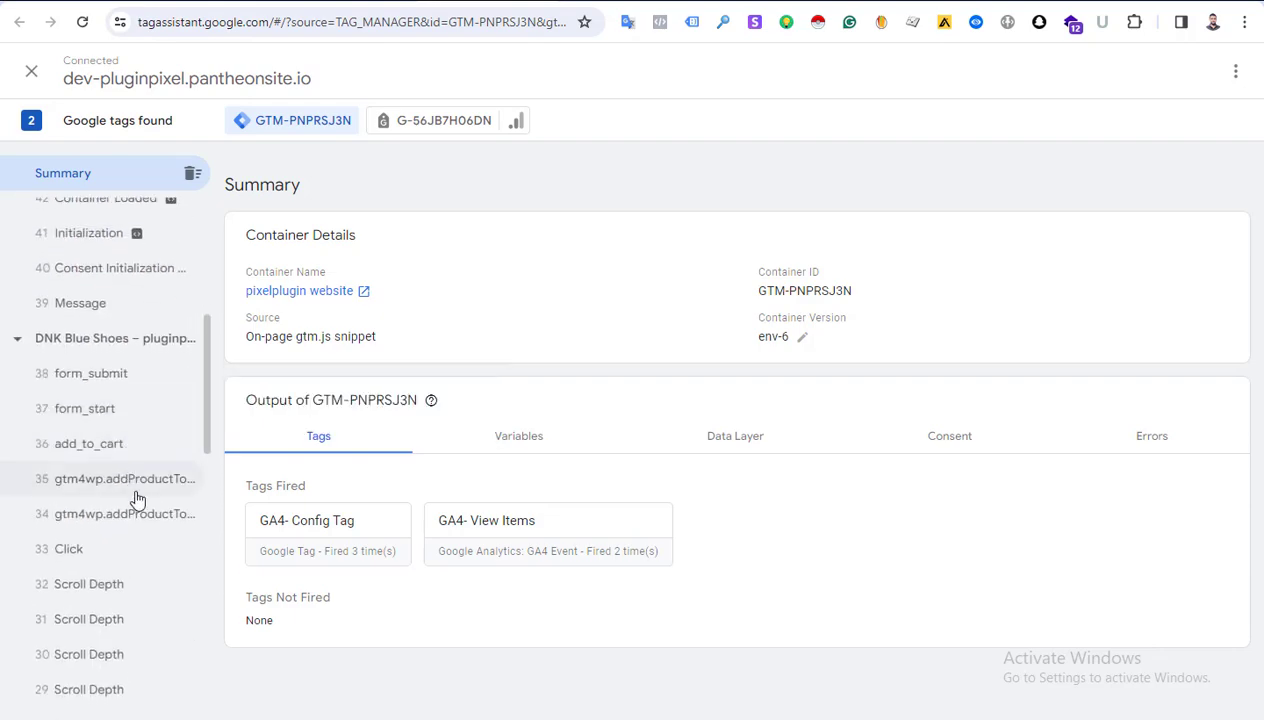
click(60, 445)
click(718, 374)
scroll(349, 346, down, 12)
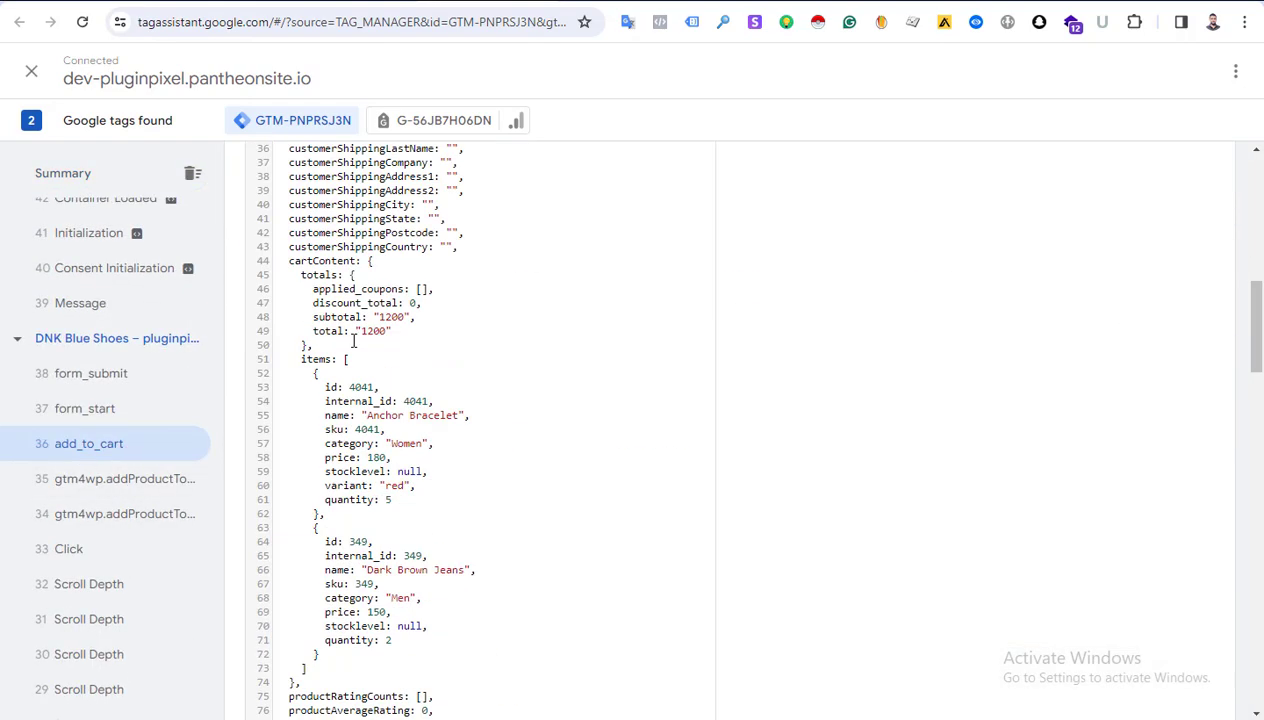
scroll(349, 346, down, 6)
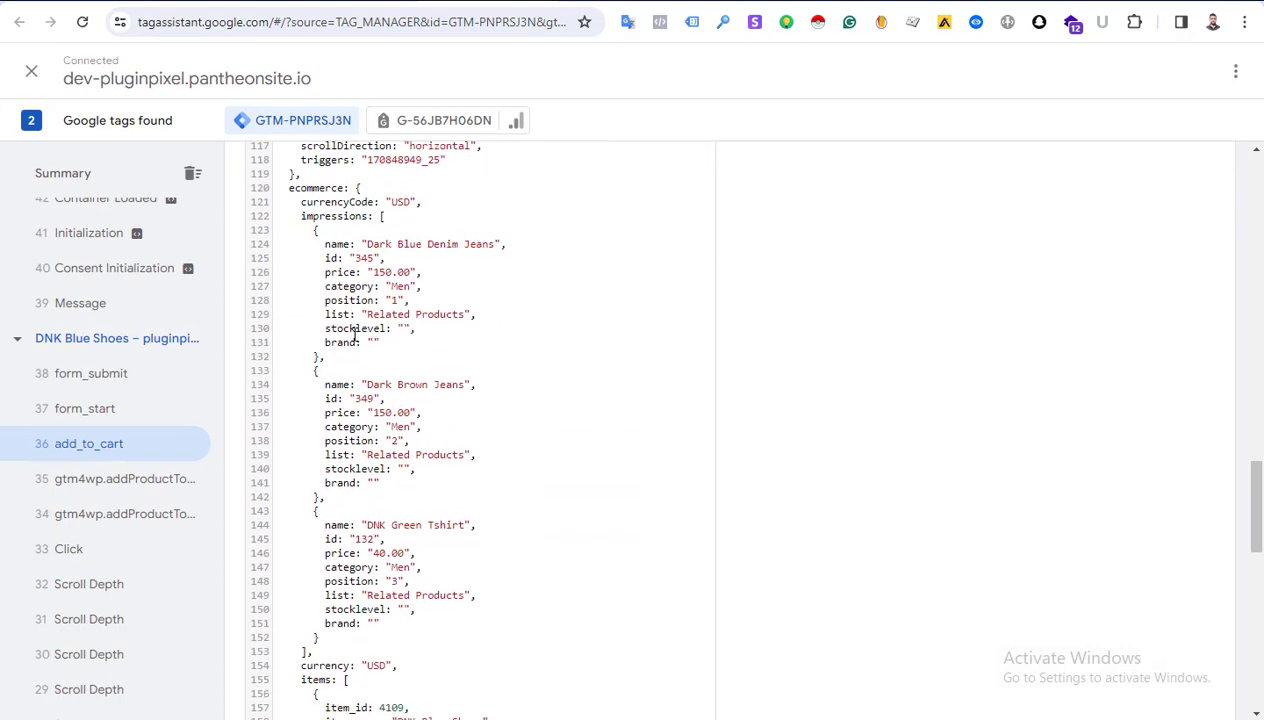
drag(289, 201, 420, 482)
click(640, 290)
scroll(655, 271, up, 3)
Switch to the GA4 e-commerce tracking document in Google Docs and check the parameters listed for add_to_cart.
click(1003, 2)
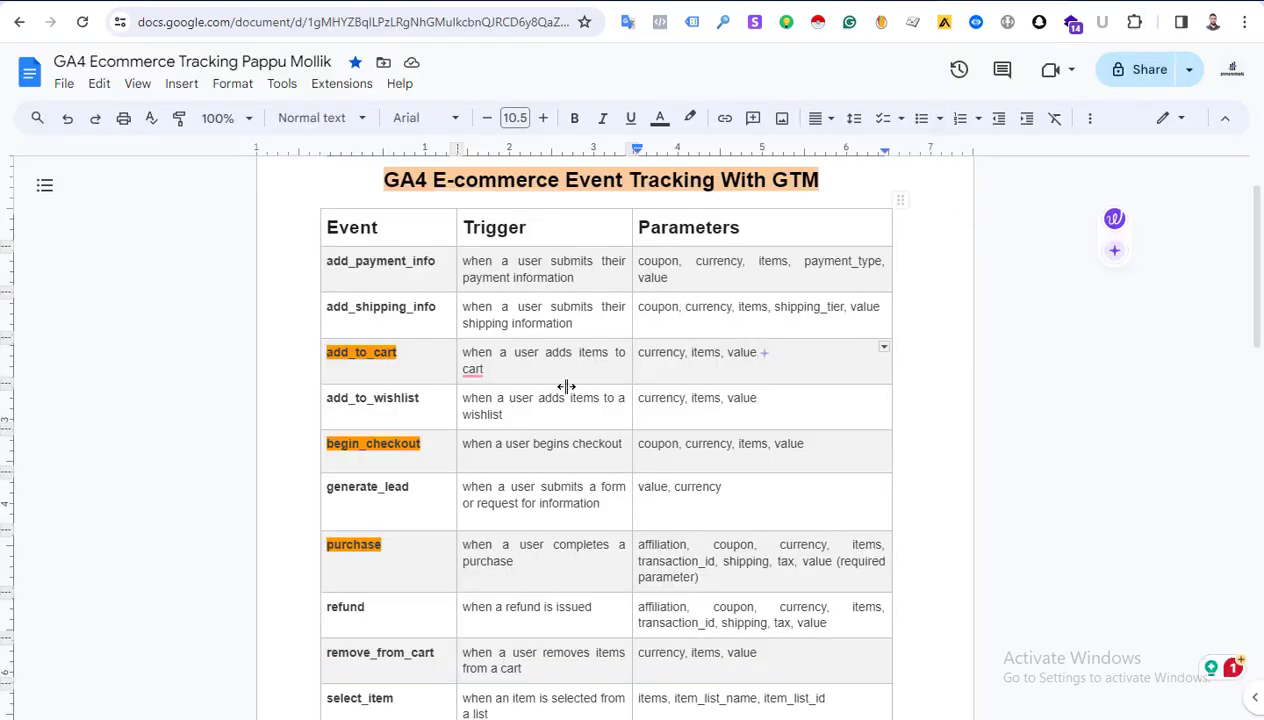
triple_click(668, 356)
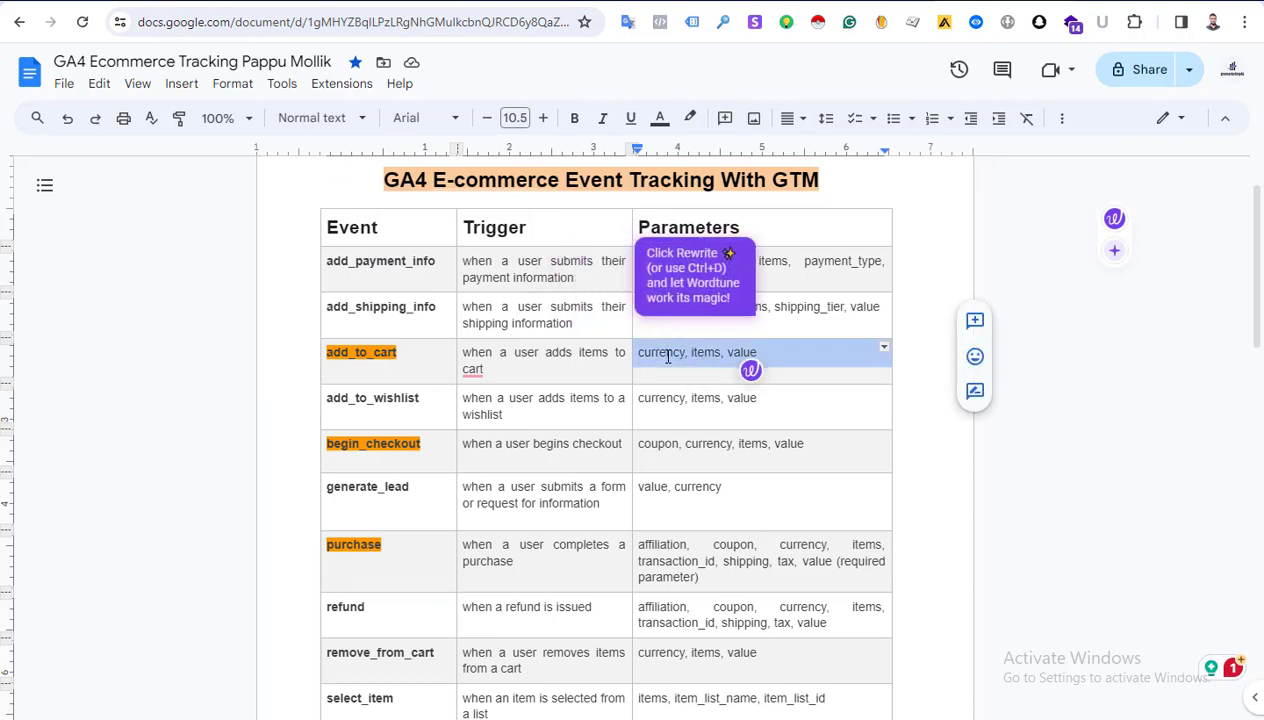
click(728, 353)
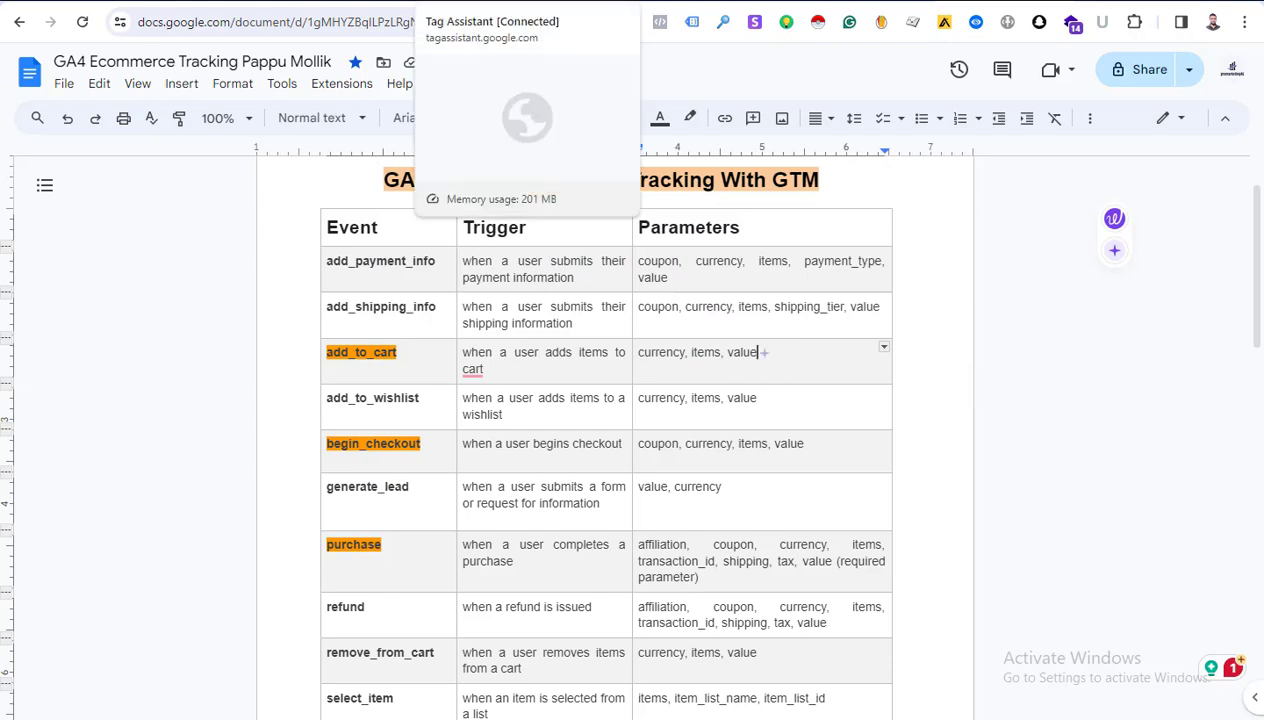
Switch back to Tag Manager and create a new tag of type Google Analytics: GA4 Event.
click(455, 22)
click(358, 2)
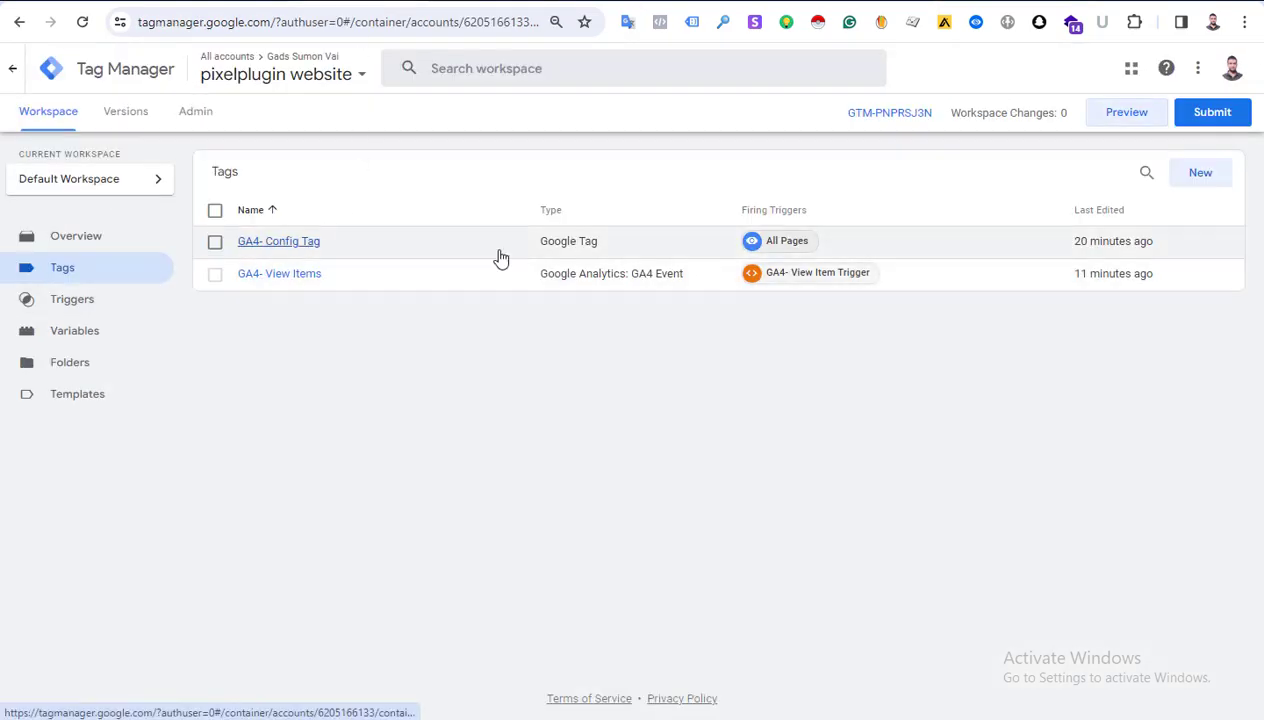
click(1198, 176)
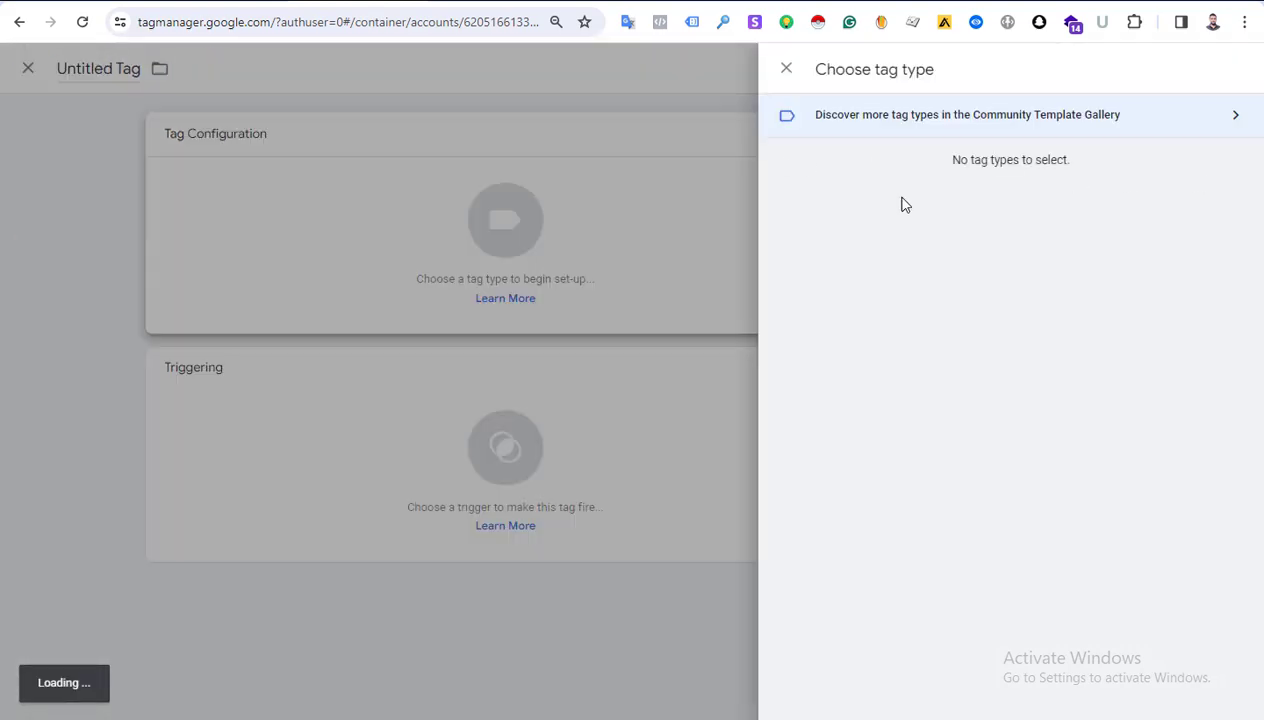
click(1041, 216)
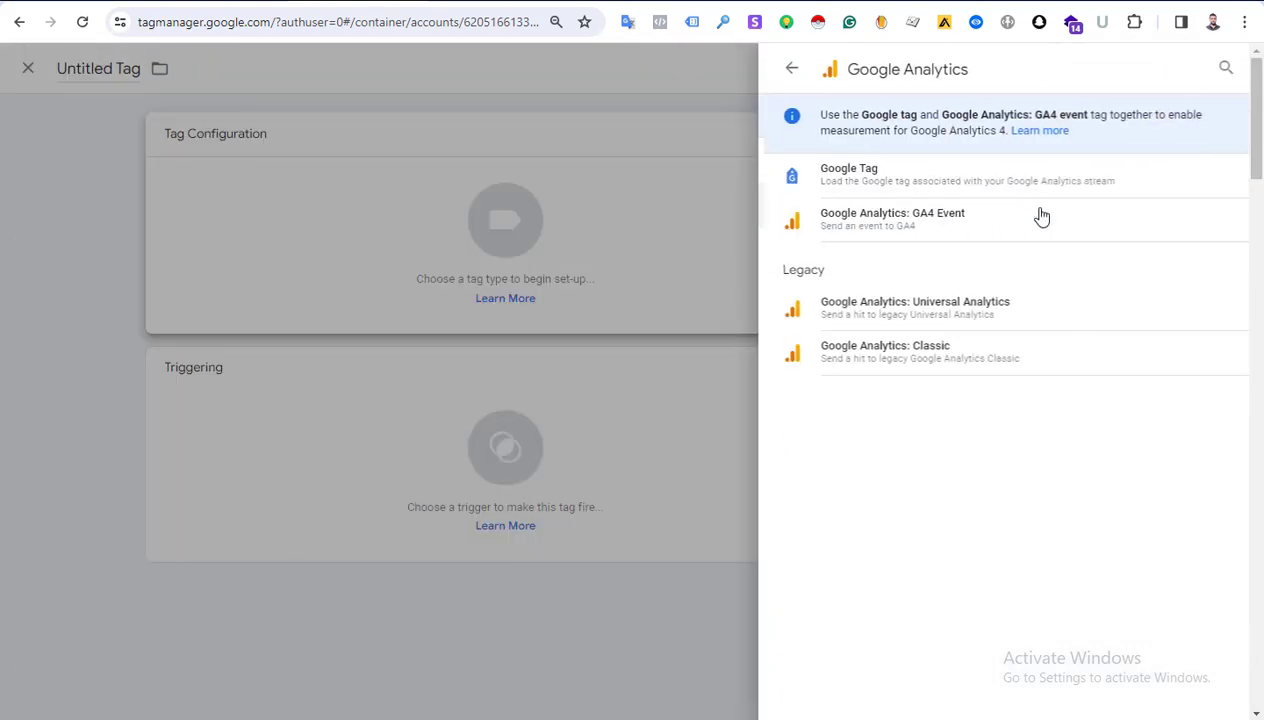
click(1042, 217)
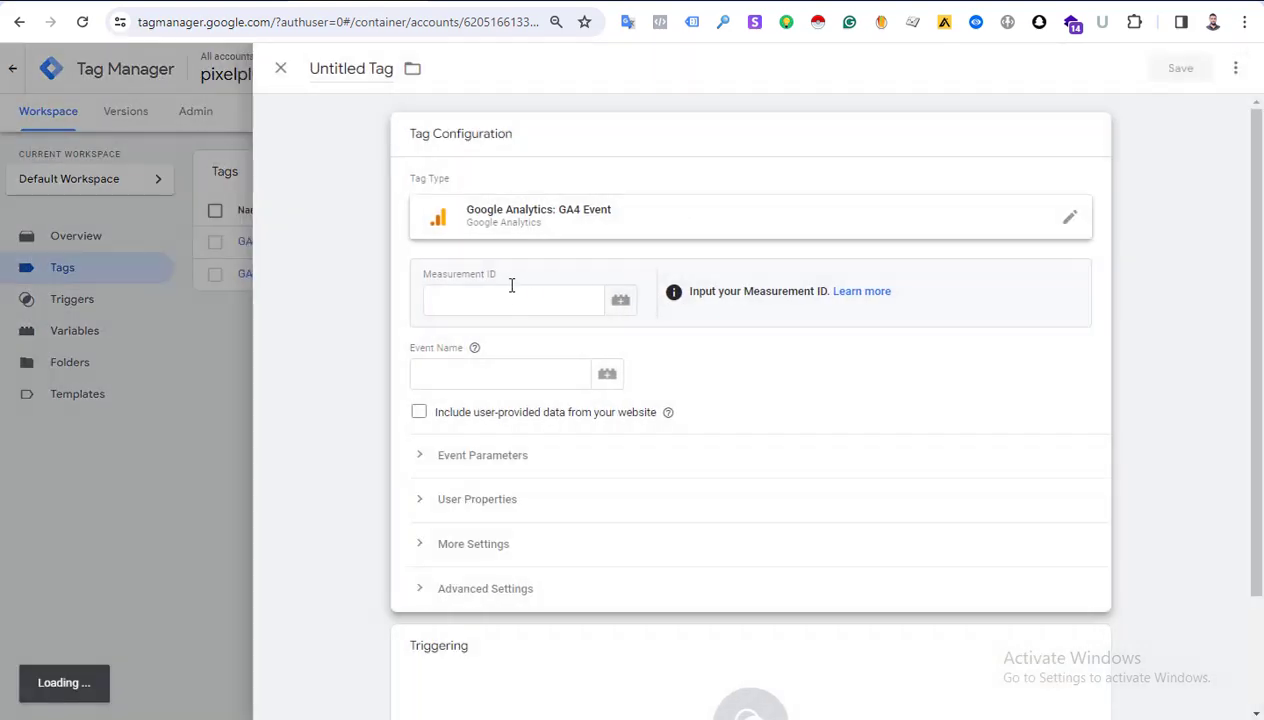
Set the new tag's Measurement ID to the variable {{GA4- Measurement-Id}}.
click(495, 295)
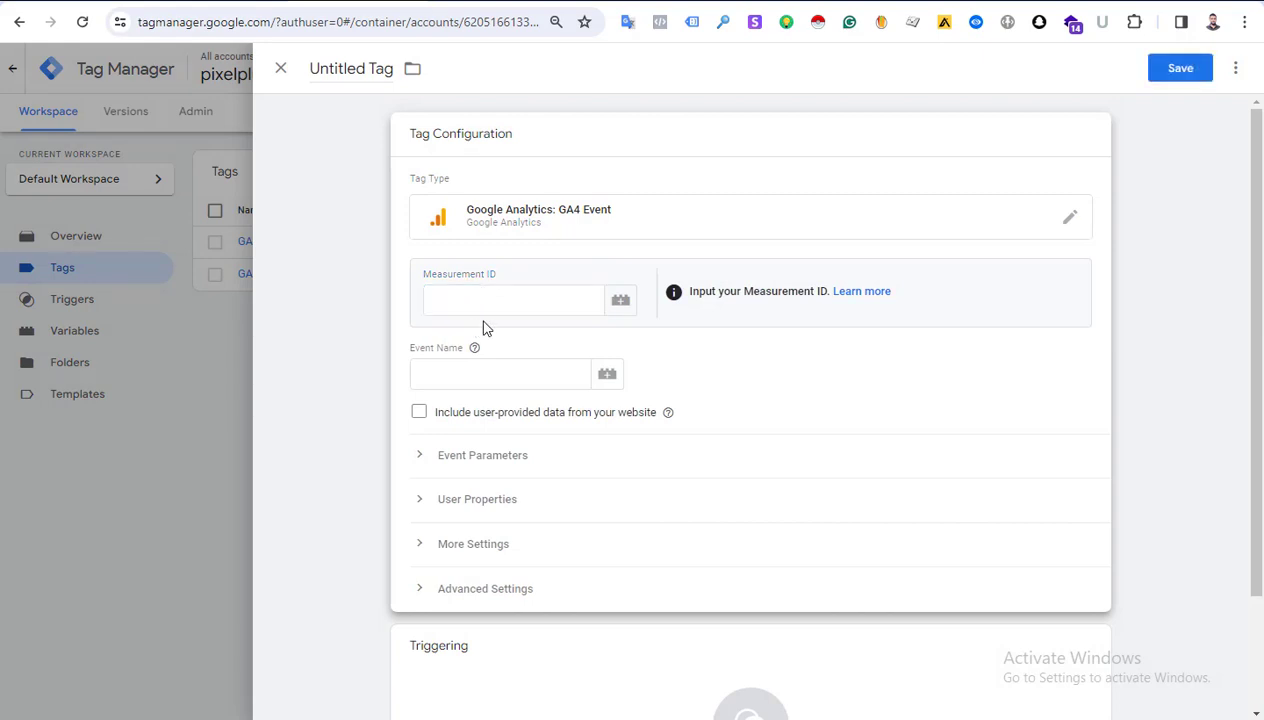
click(484, 292)
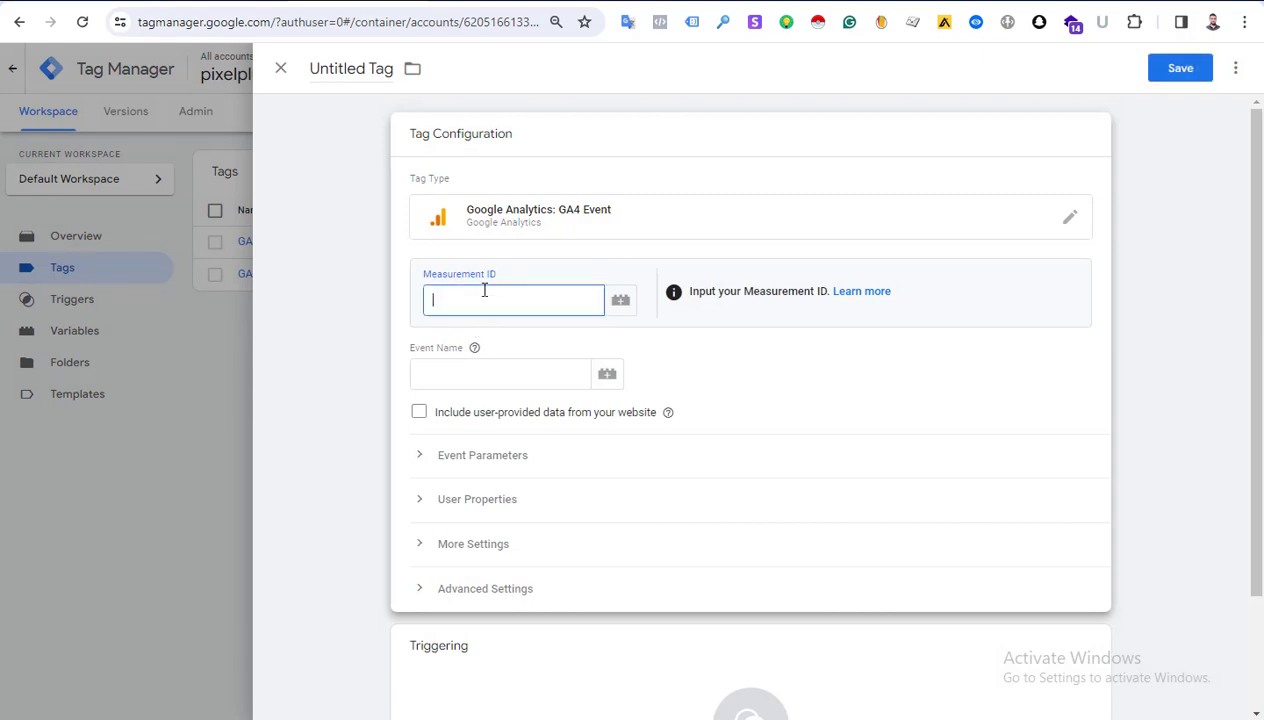
text({{)
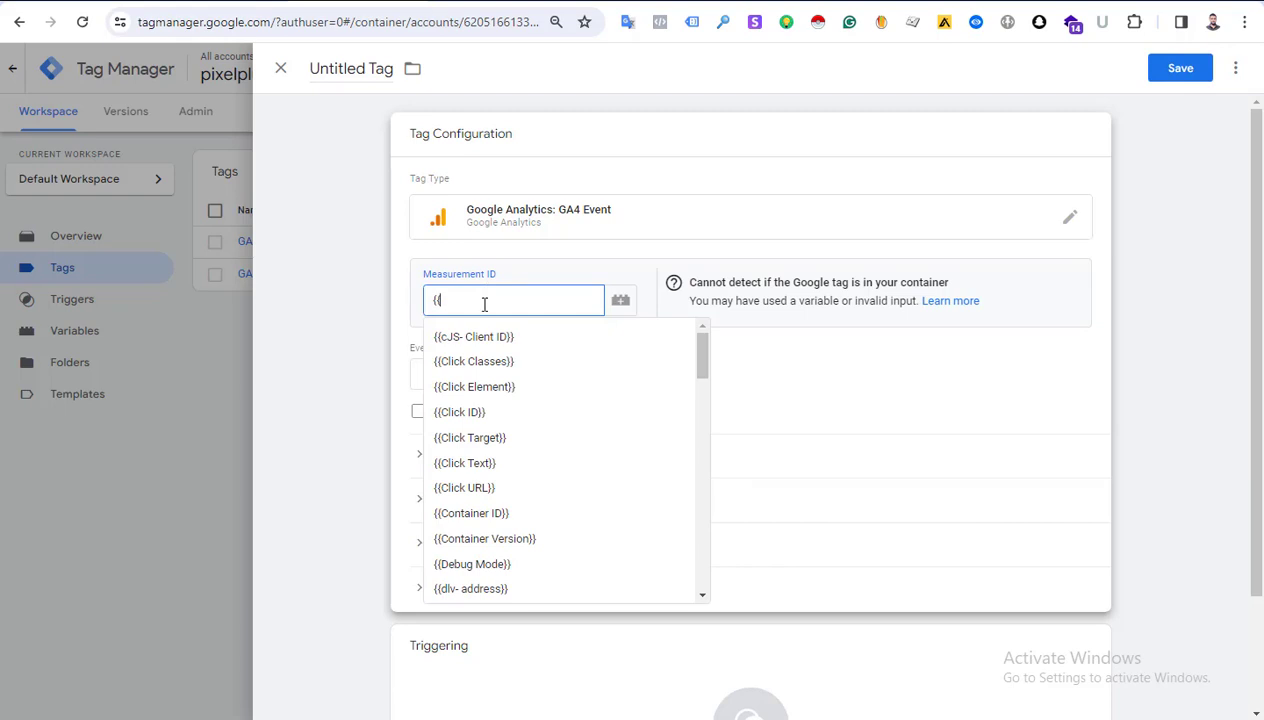
scroll(494, 446, down, 10)
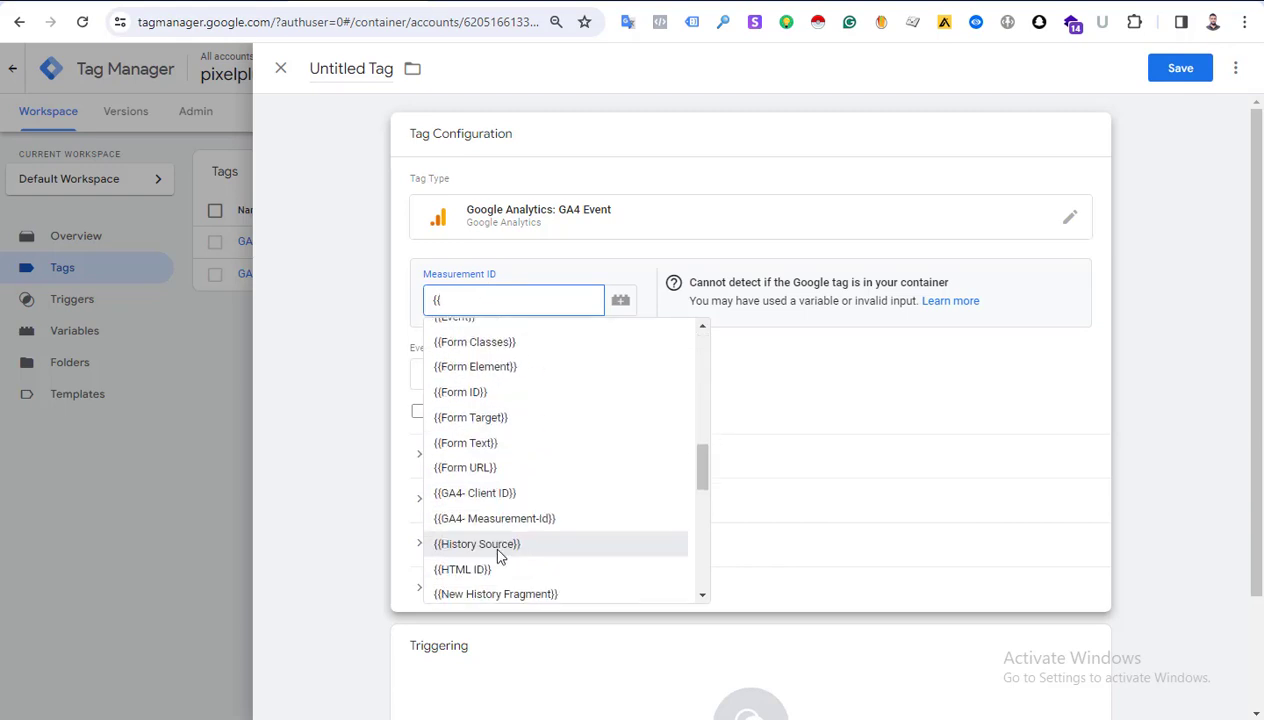
click(494, 518)
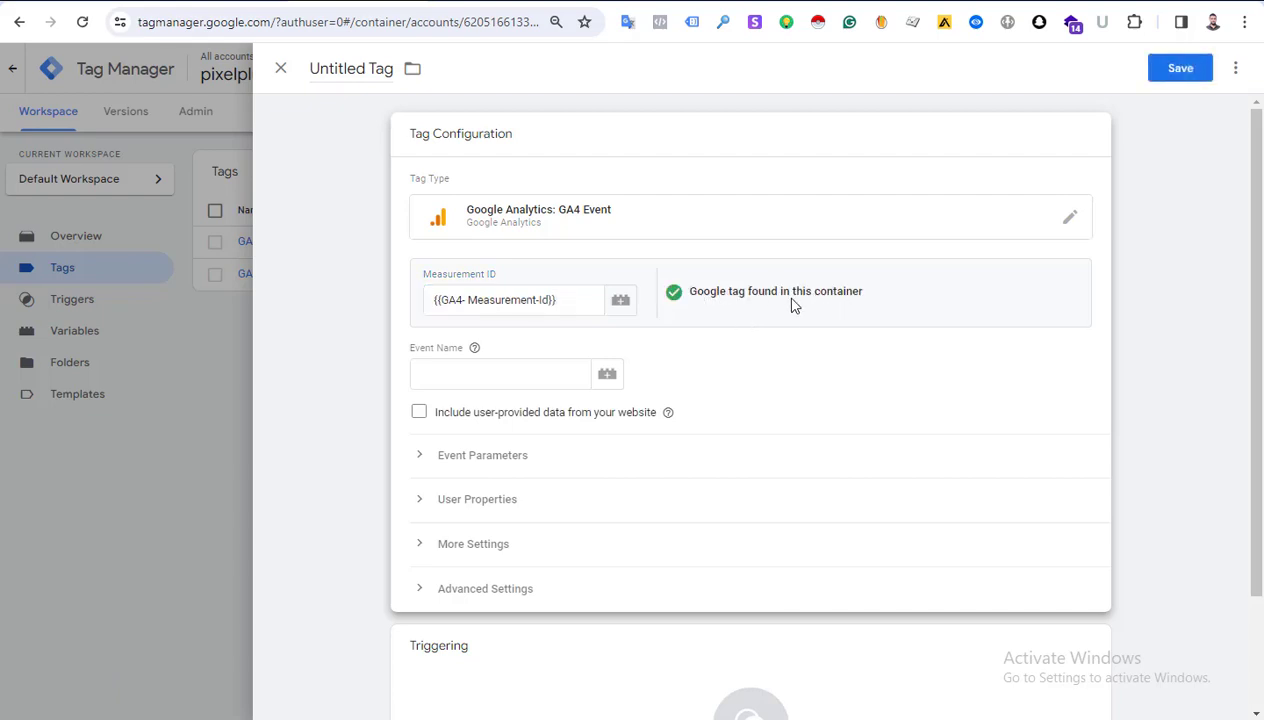
Copy the event name add_to_cart from the Tag Assistant API call and enter it as the tag's event name.
click(458, 375)
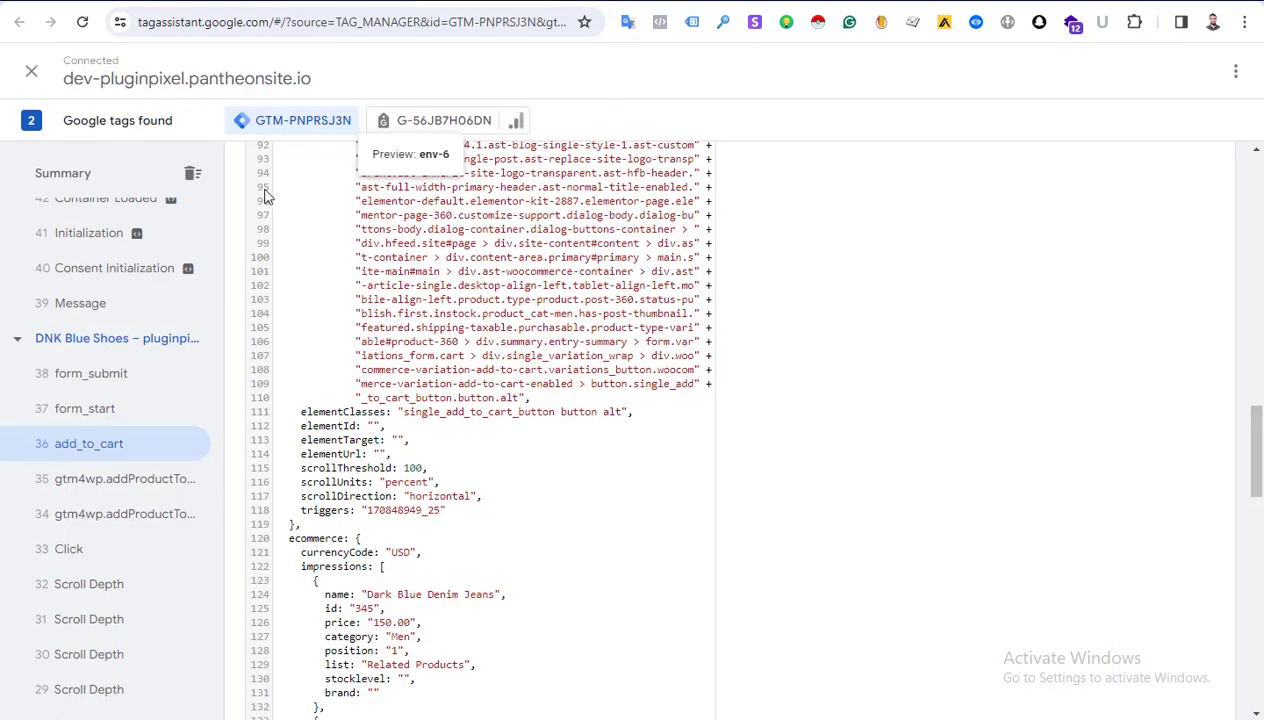
scroll(430, 270, up, 15)
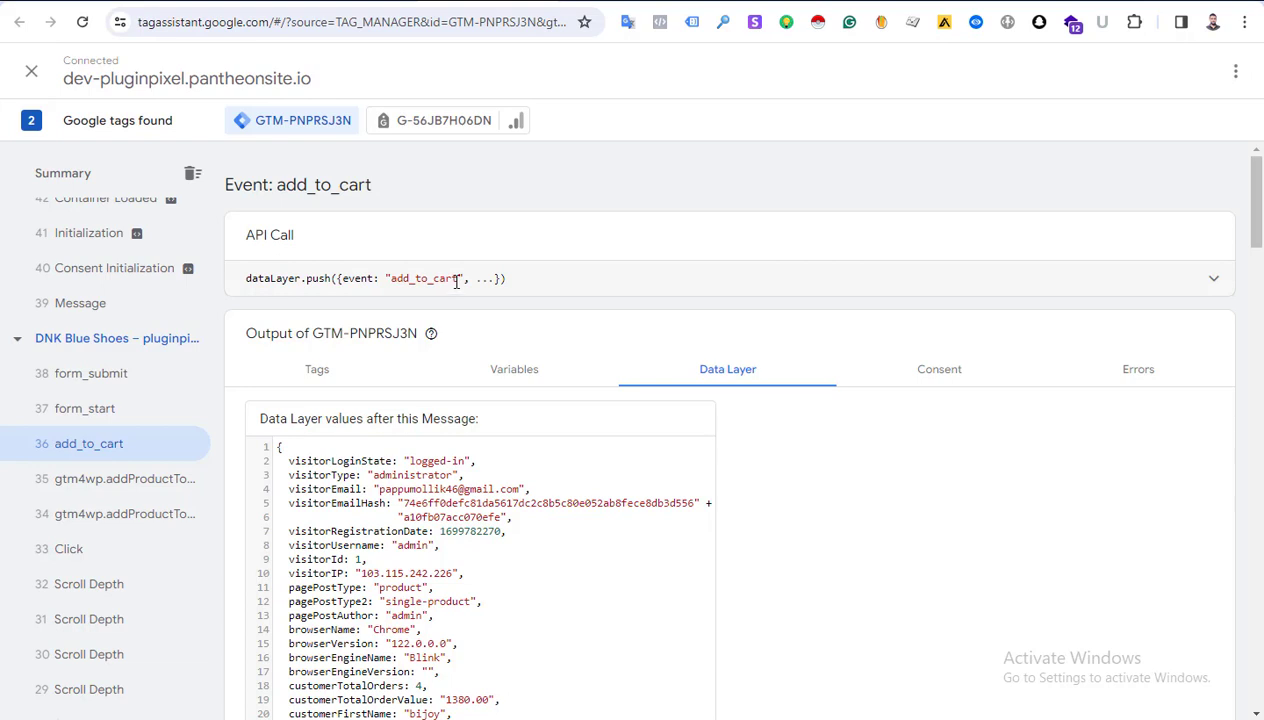
drag(456, 282, 398, 280)
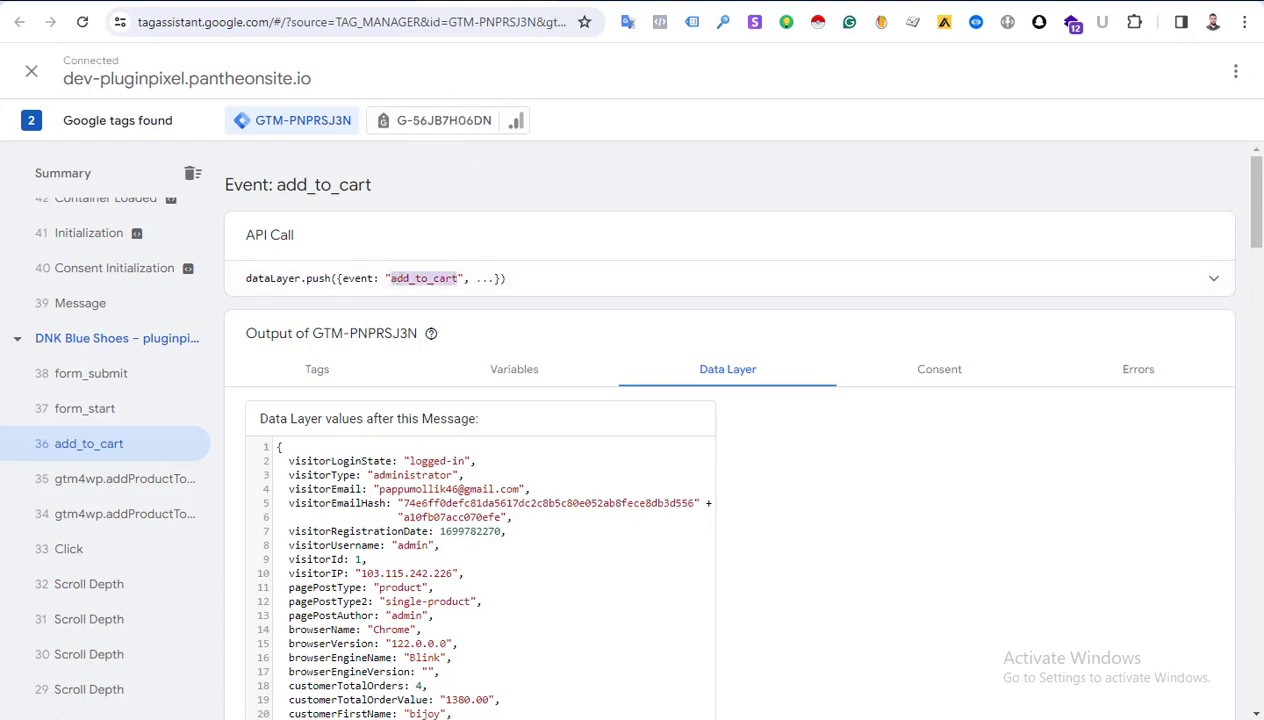
key(alt+Tab)
click(432, 374)
text(add_to_cart)
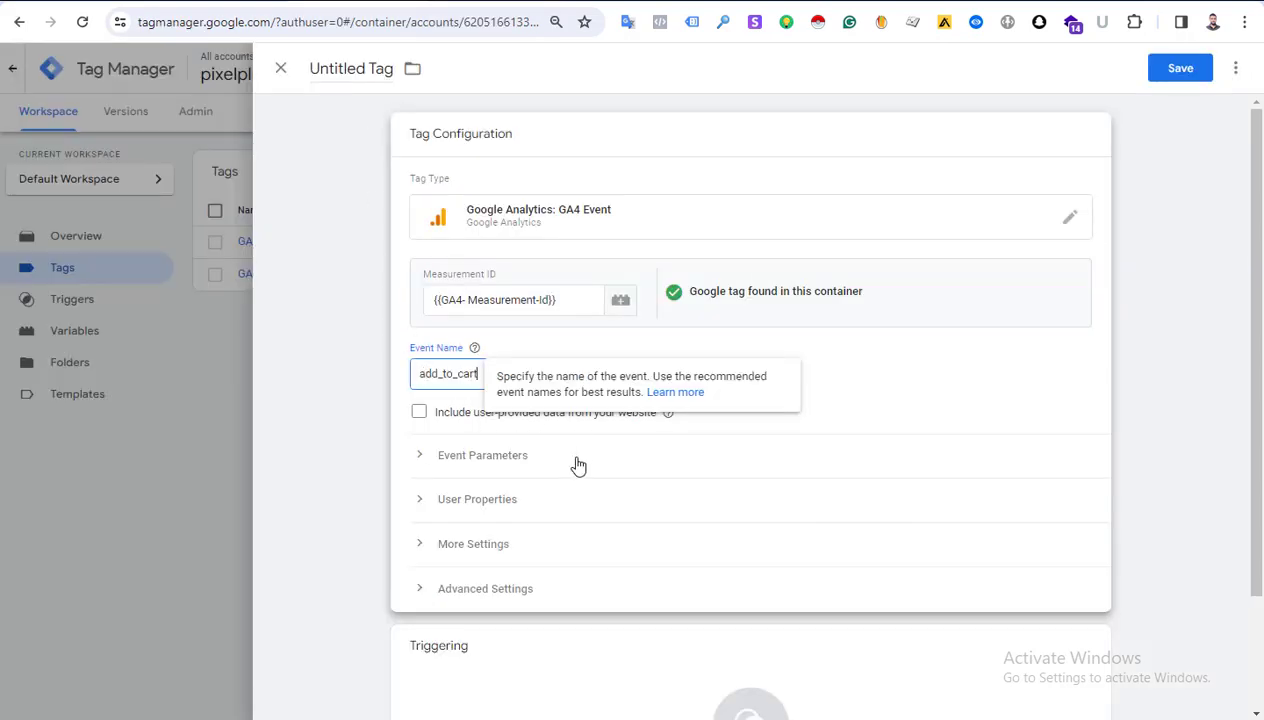
Expand the tag's event parameters and add three empty parameter rows.
click(432, 468)
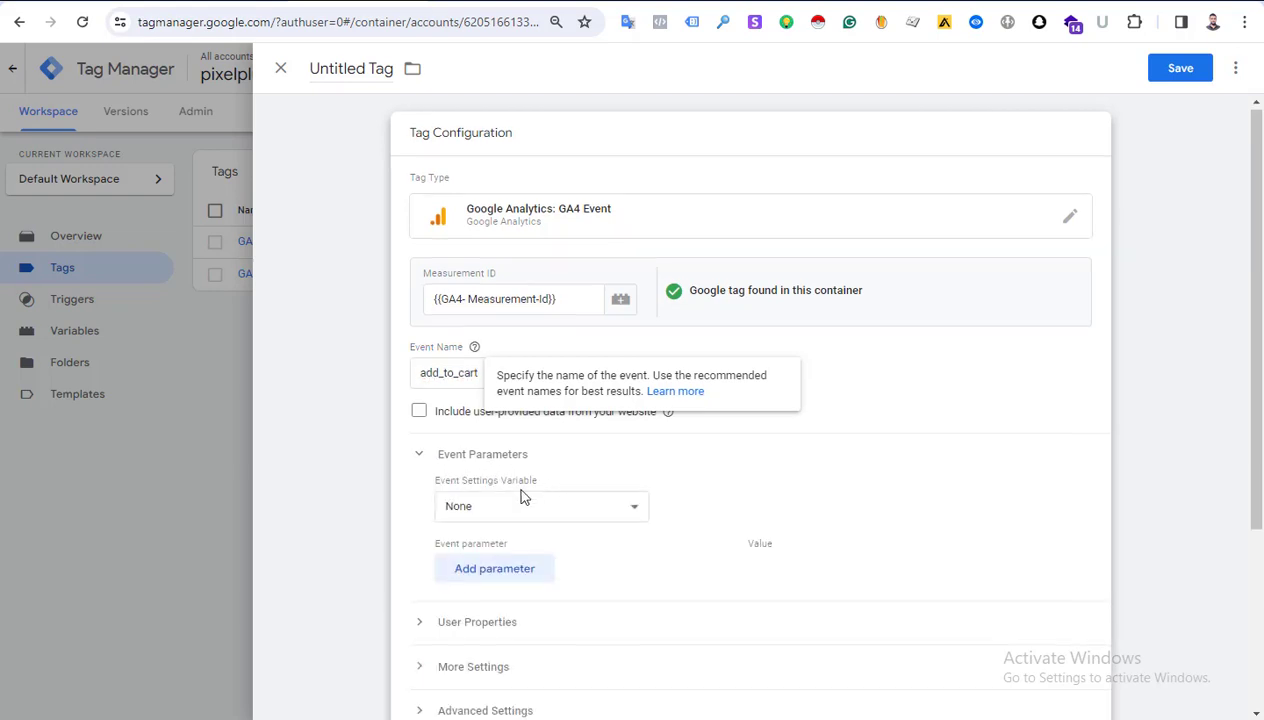
scroll(522, 492, down, 1)
click(484, 485)
click(497, 526)
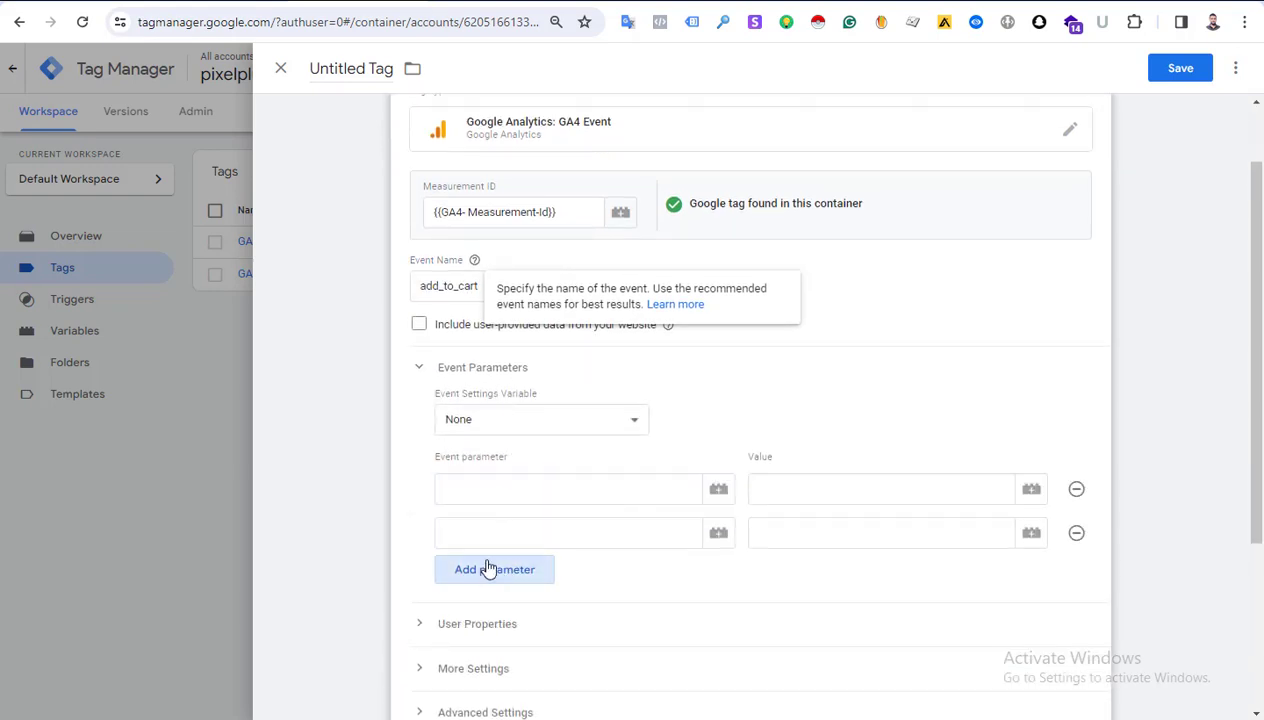
click(489, 568)
Name the three event parameters currency, value and items.
click(501, 489)
text(curr)
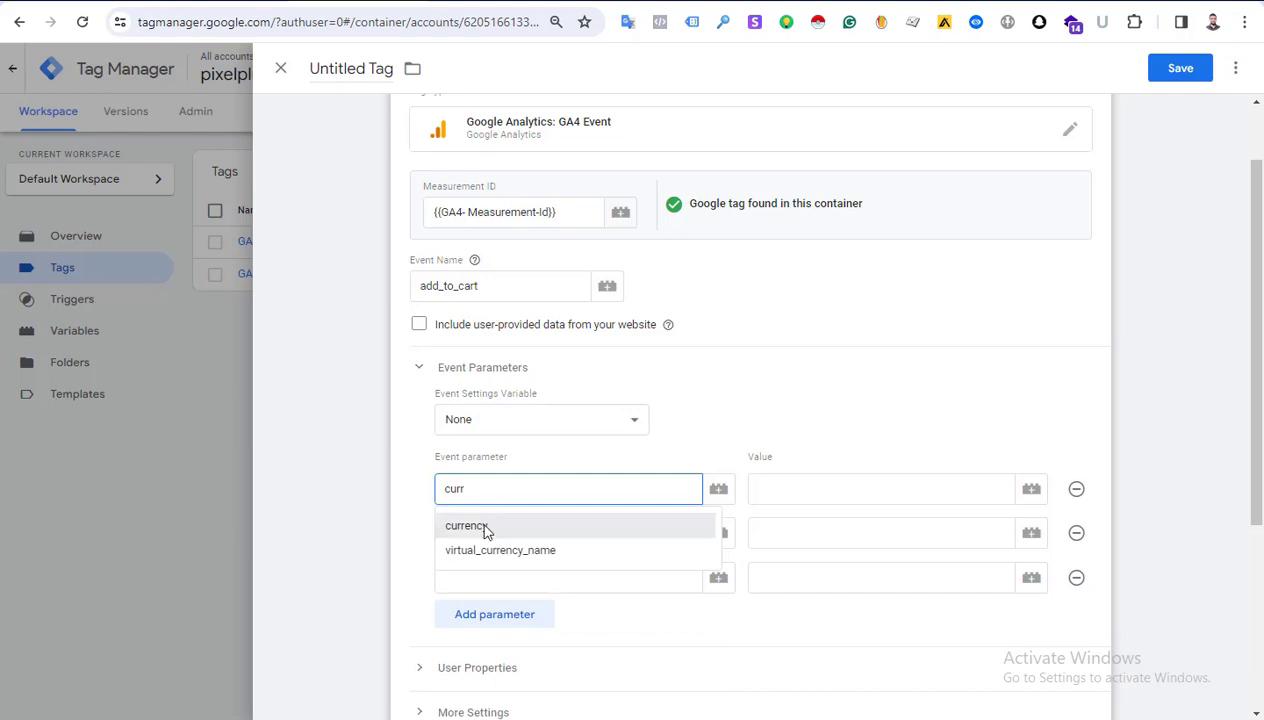
click(485, 527)
click(487, 540)
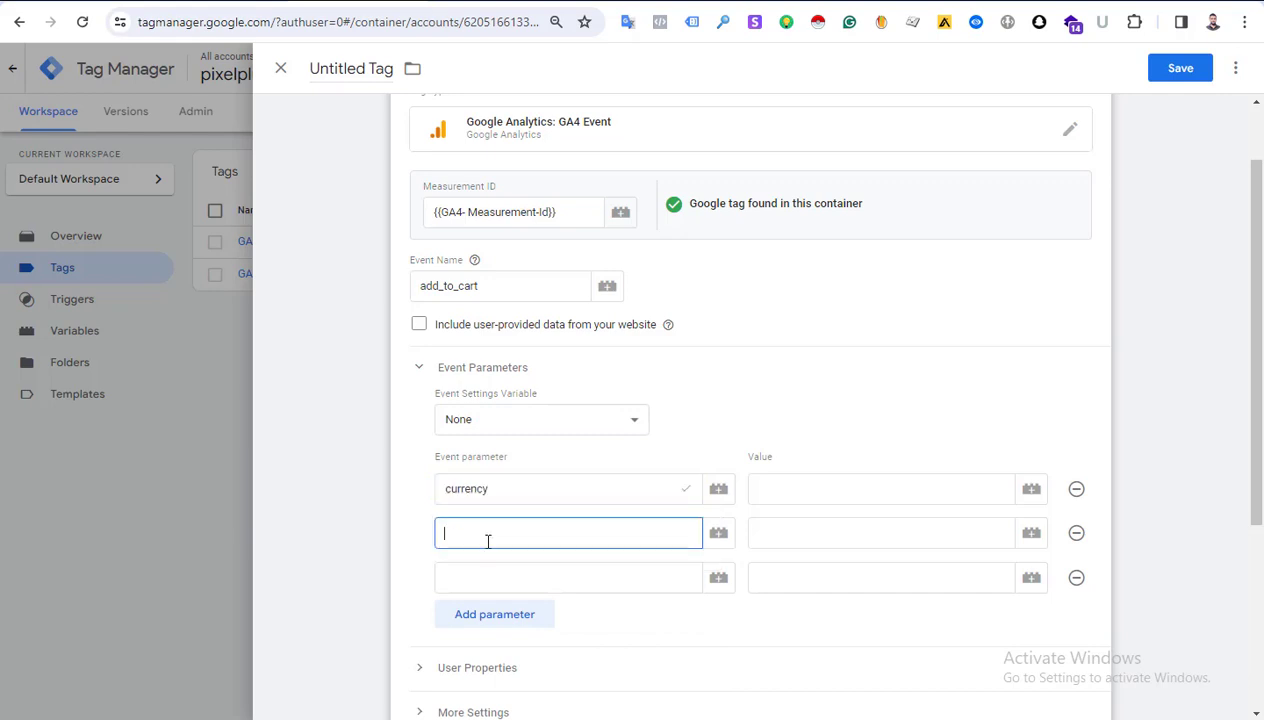
text(valu)
click(490, 569)
click(494, 578)
text(it)
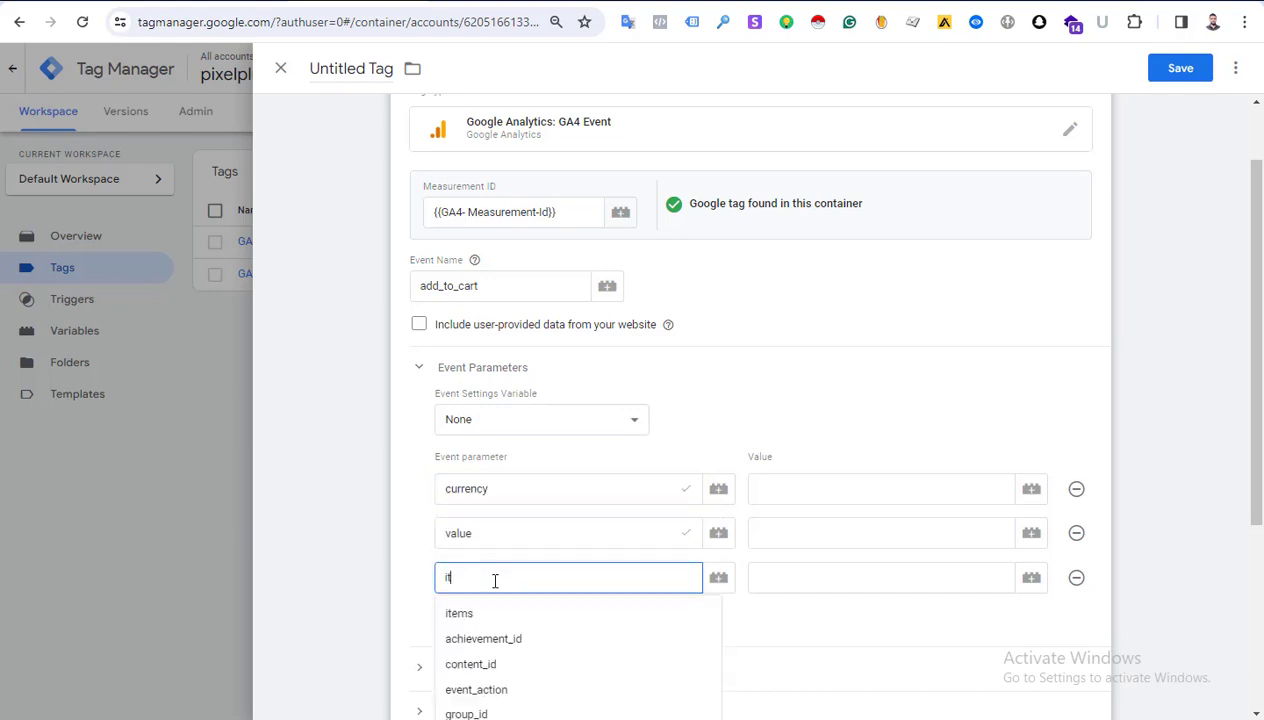
text(e)
click(474, 615)
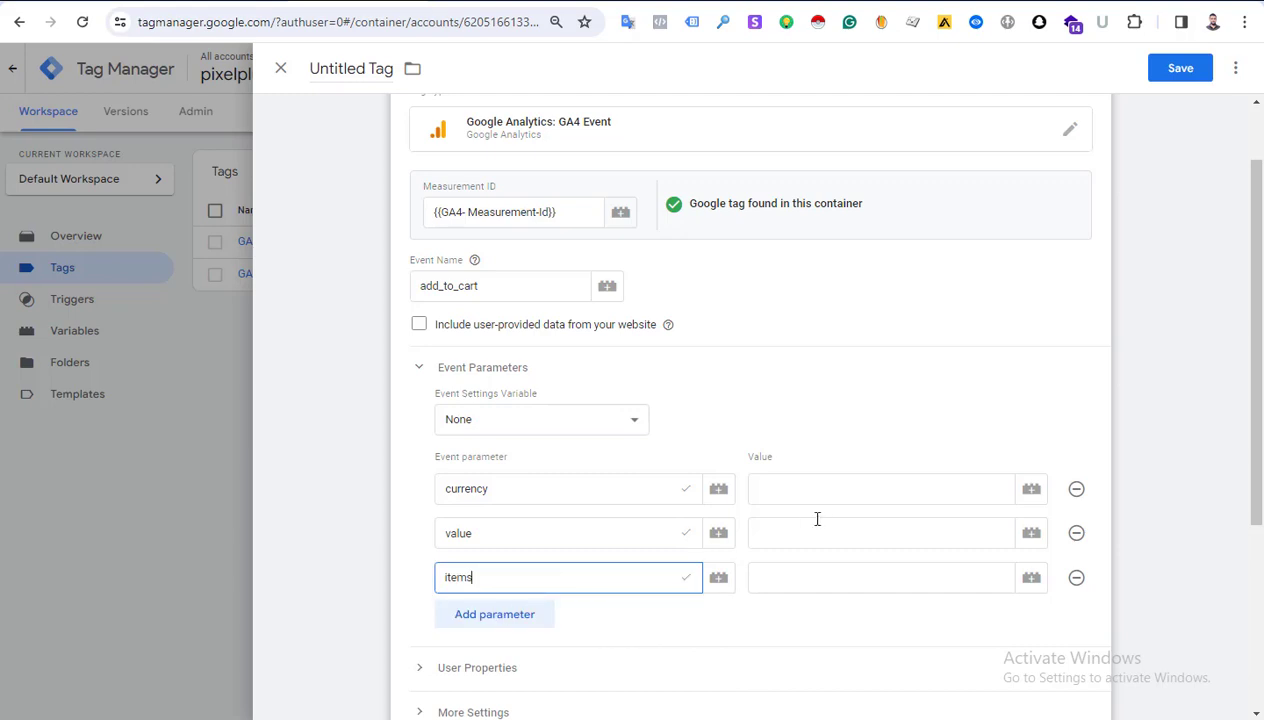
Set the currency, value and items parameters to the variables {{dlv-currency}}, {{dlv- value}} and {{dlv- Item}}.
click(775, 490)
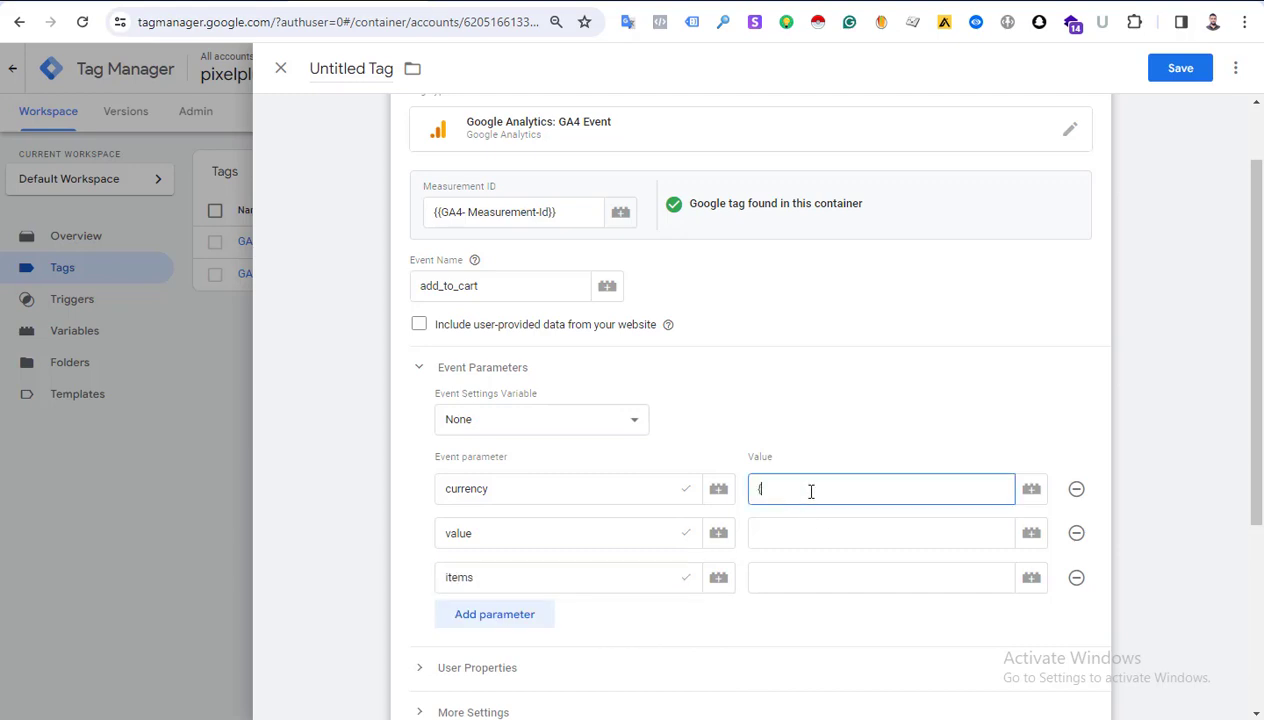
text({{dlv)
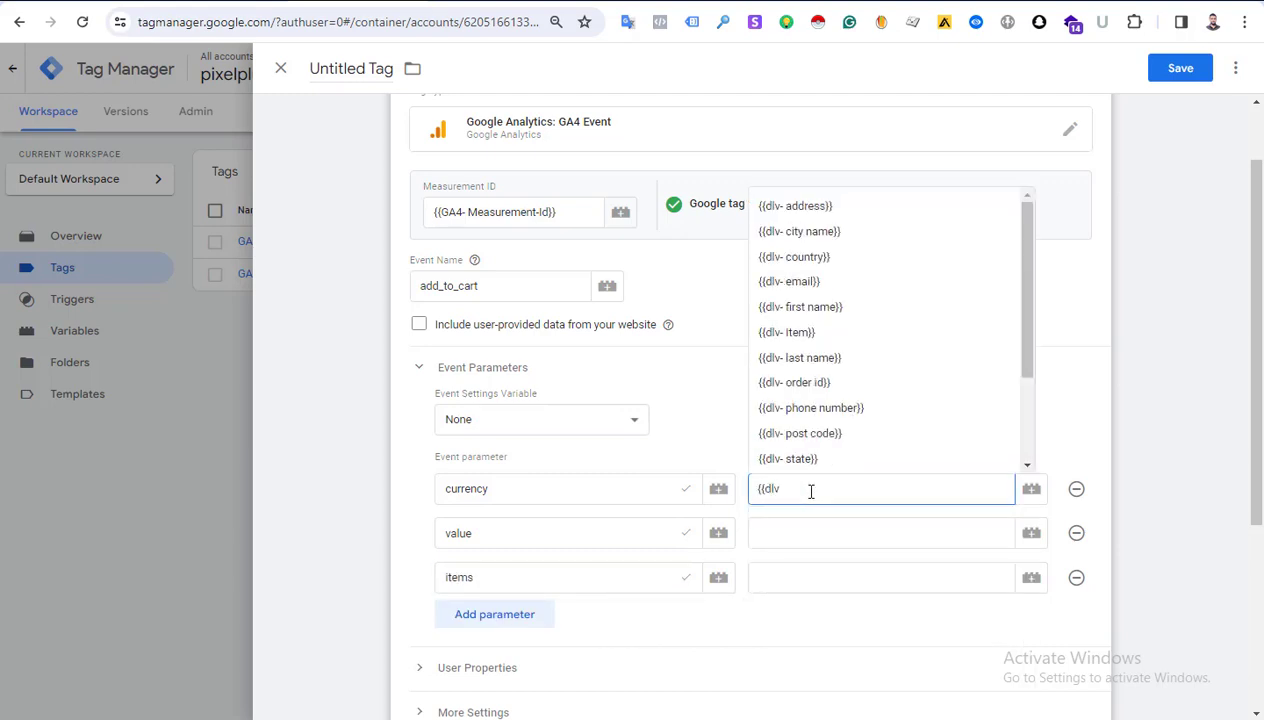
click(801, 282)
click(794, 528)
text({)
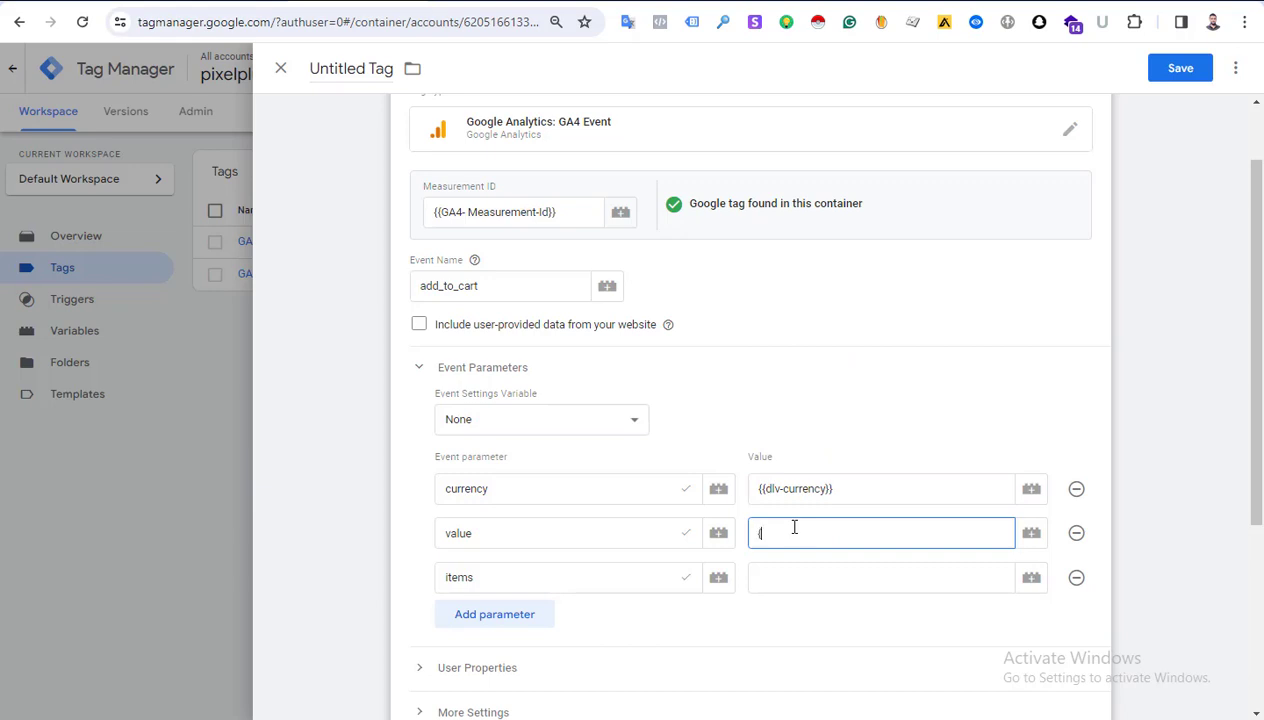
text({dlv)
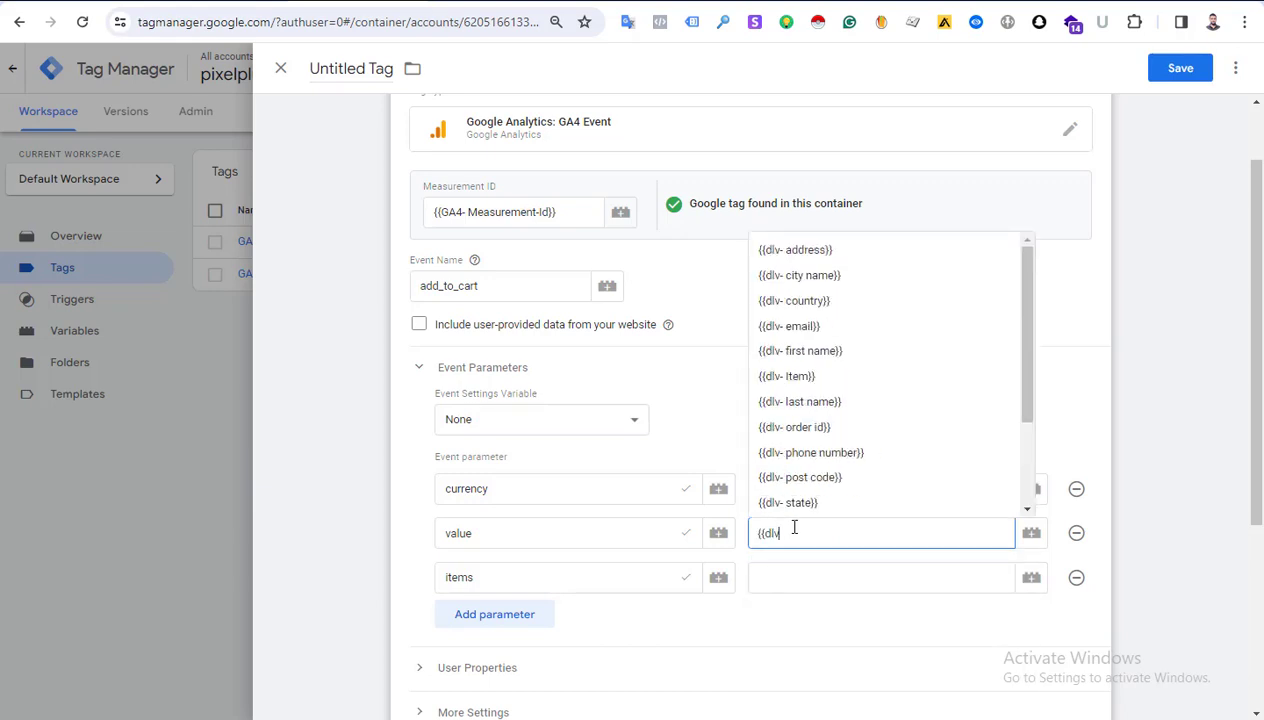
click(799, 578)
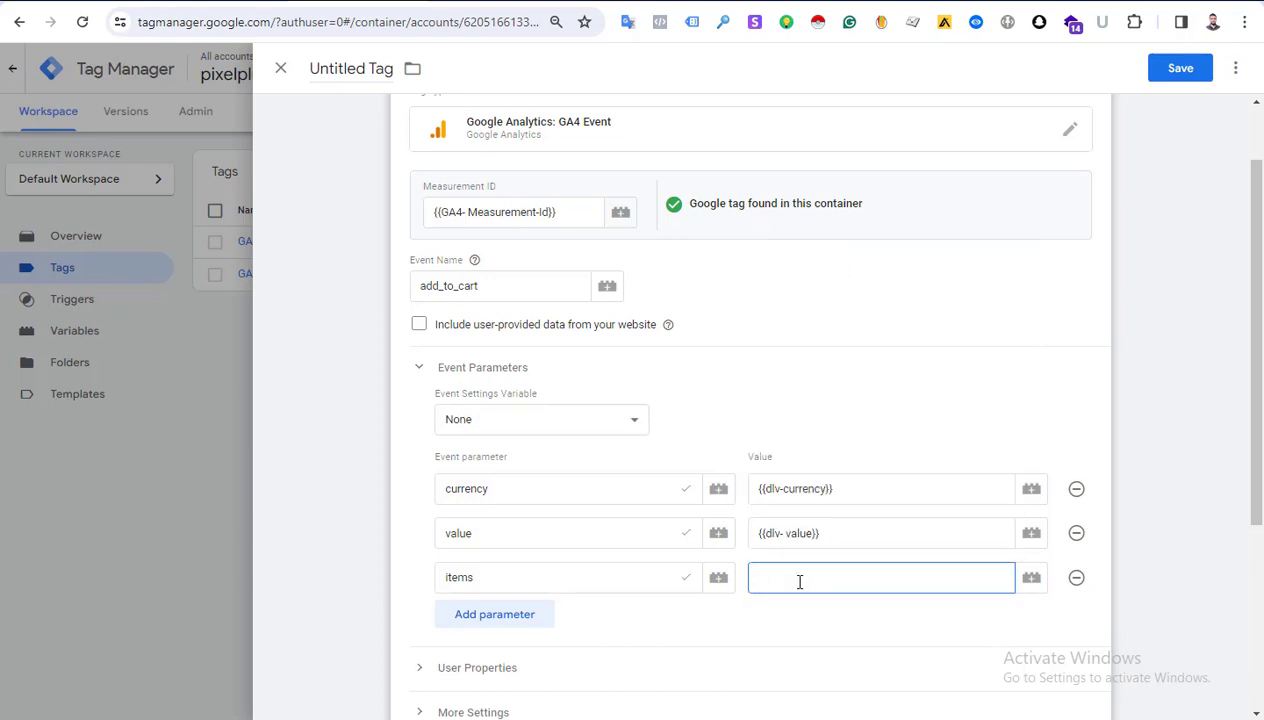
text({{dlv)
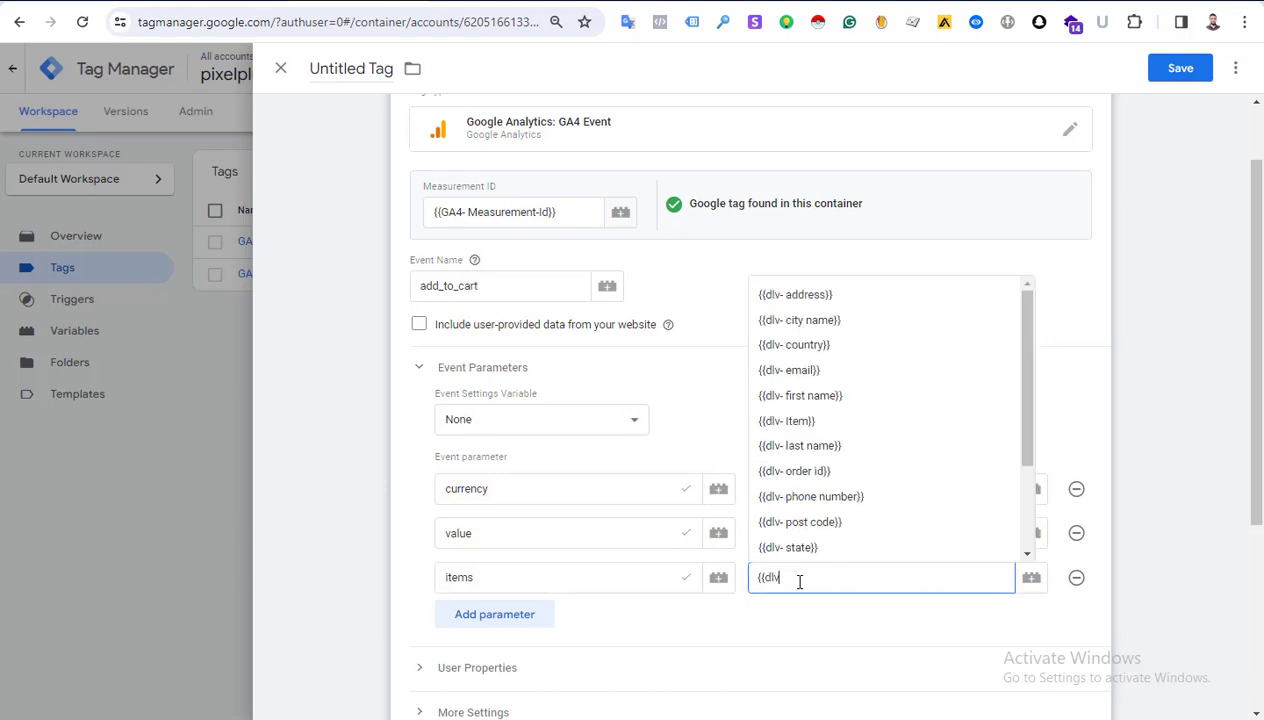
click(787, 421)
Create a new Custom Event trigger for the tag with the event name add_to_cart, firing on all custom events.
scroll(669, 471, down, 3)
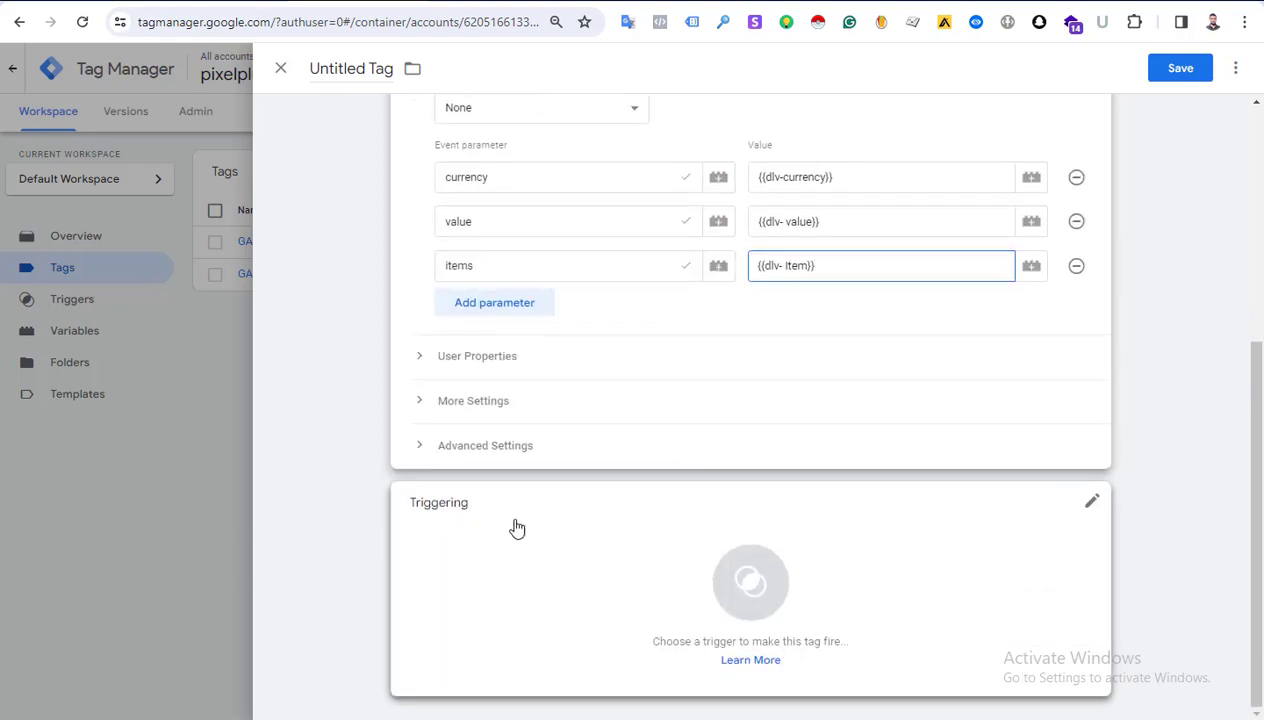
click(615, 525)
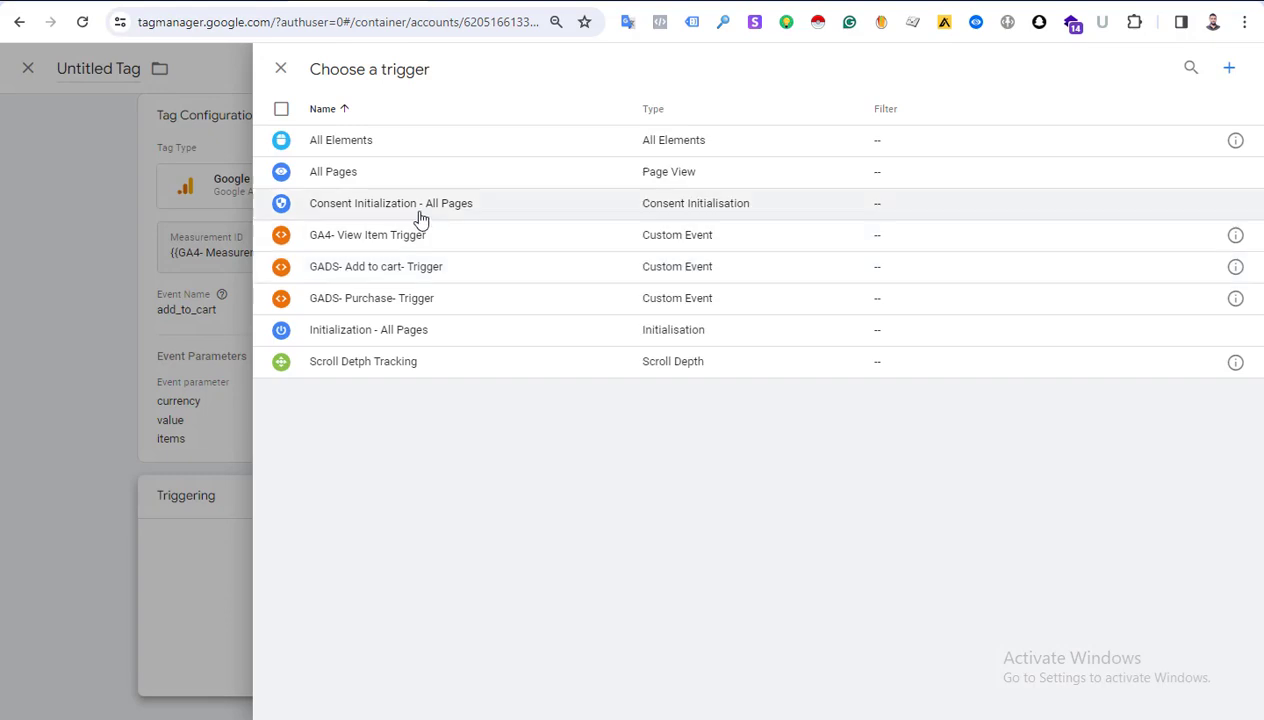
click(1229, 73)
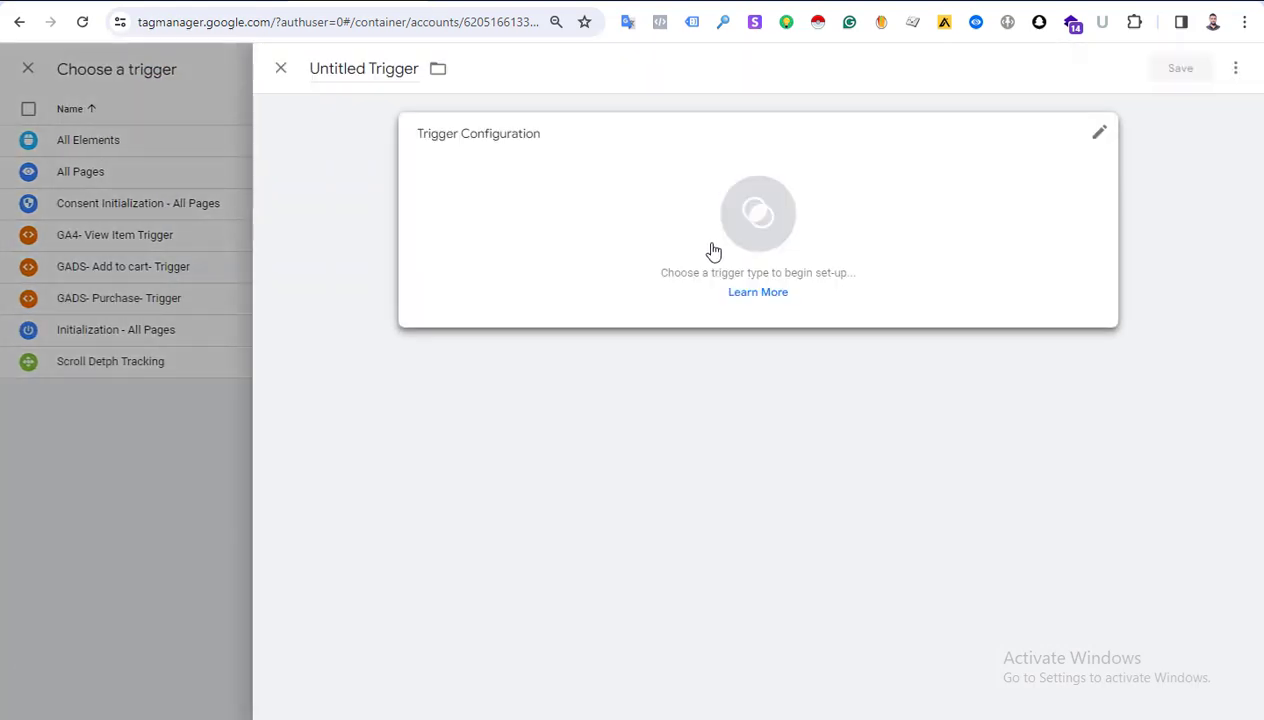
click(585, 203)
scroll(858, 362, down, 3)
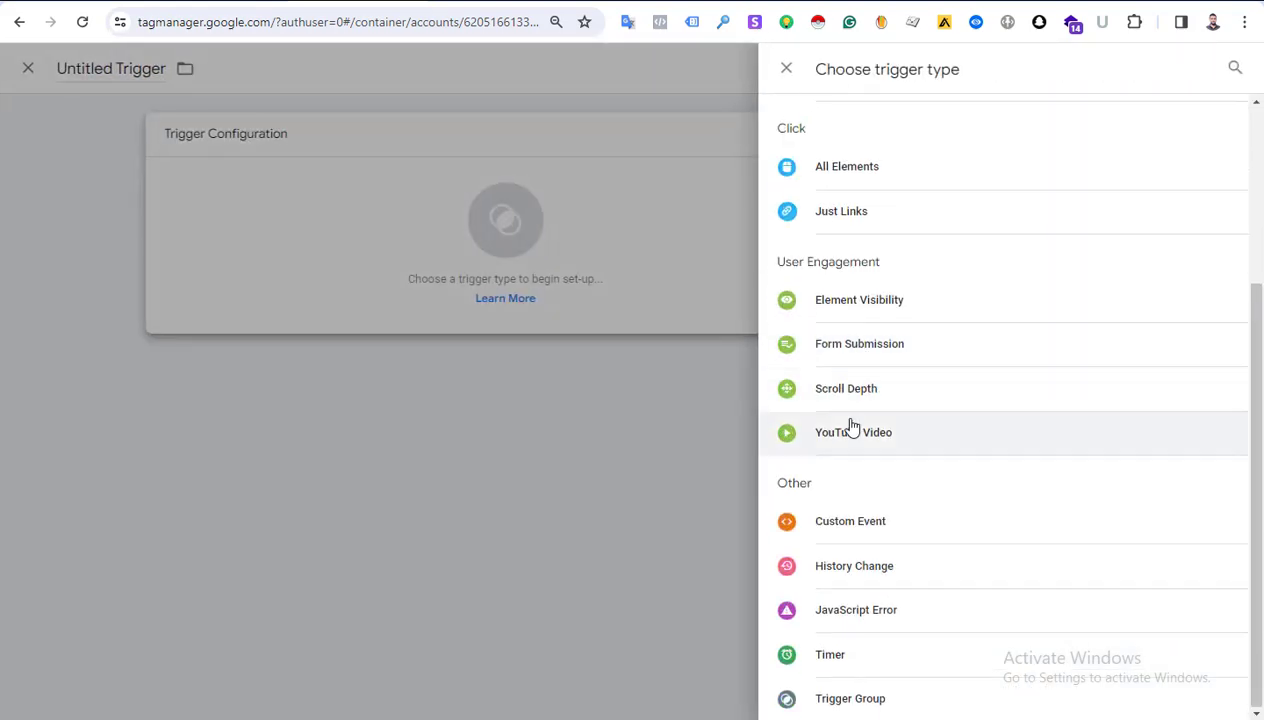
click(853, 535)
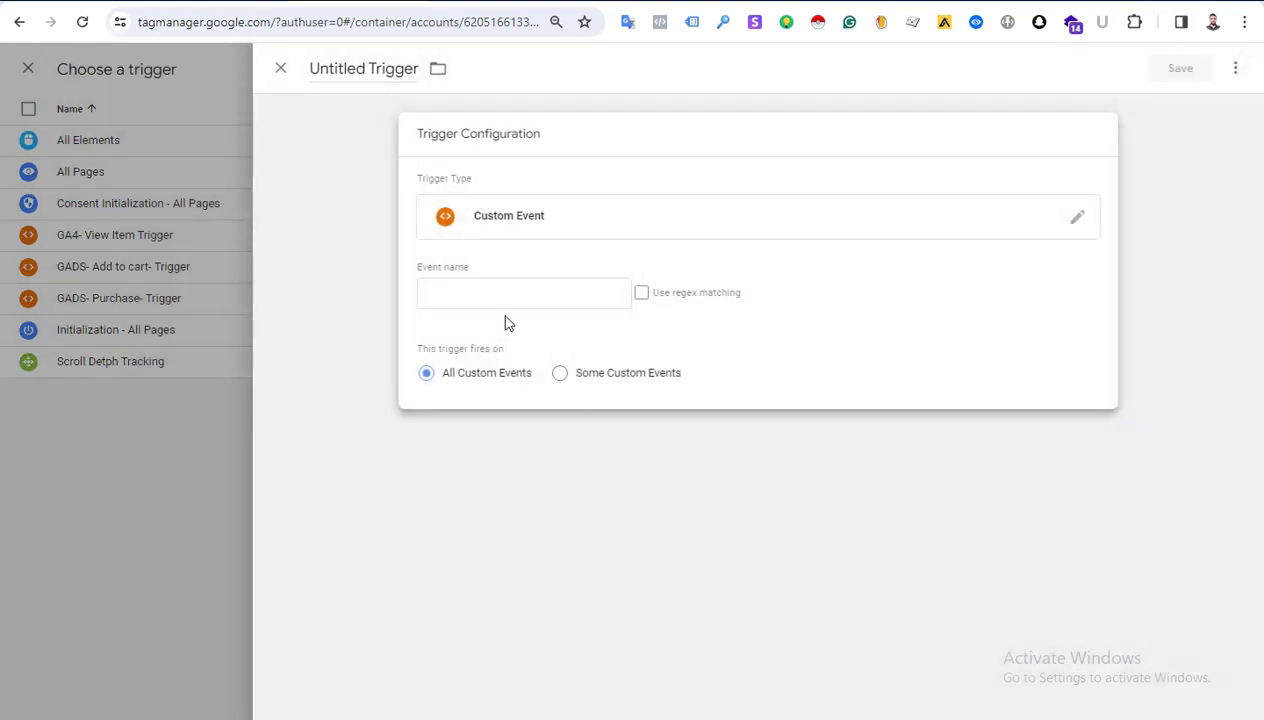
click(506, 298)
click(535, 401)
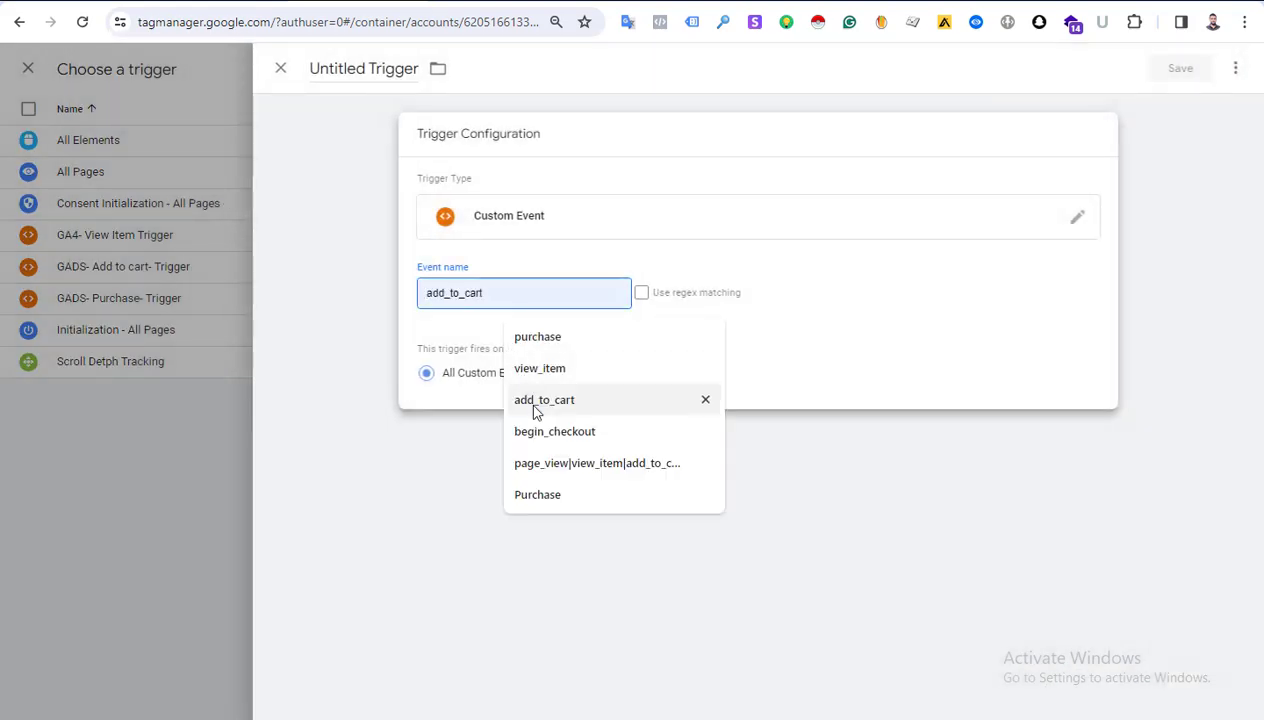
click(535, 405)
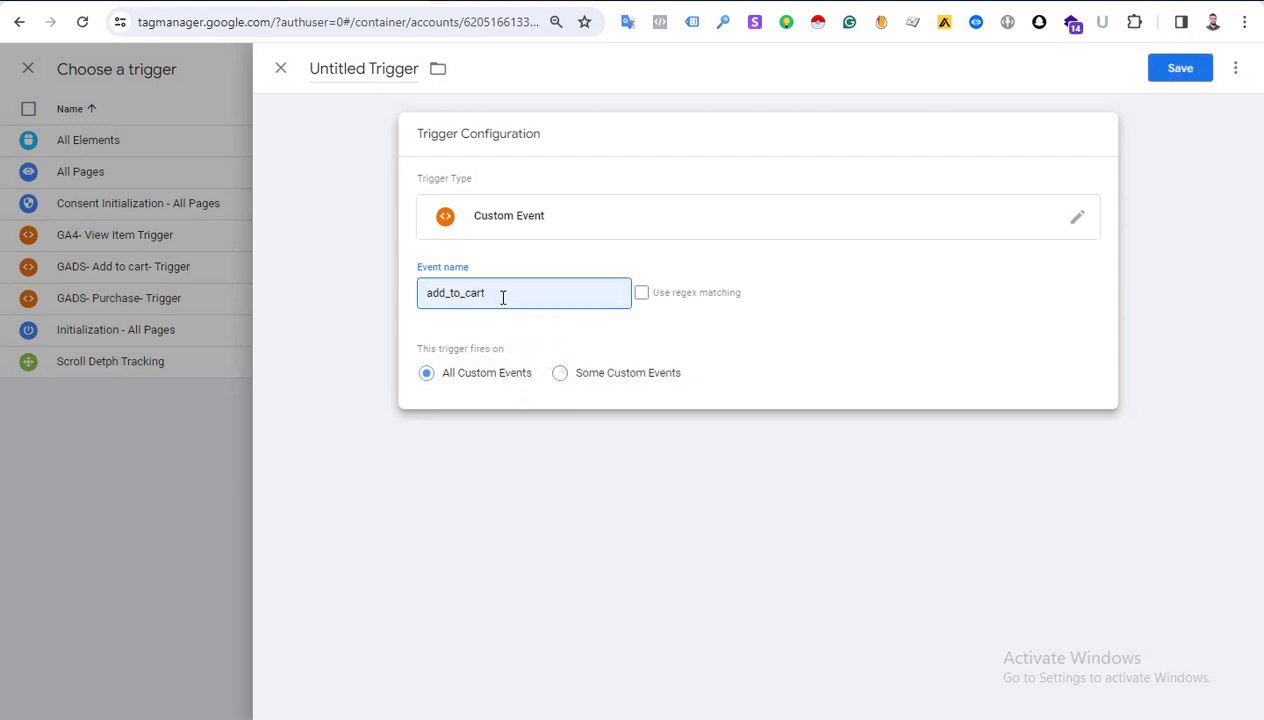
double_click(504, 296)
Name the trigger "Add to car-Trigger" and save it.
double_click(378, 72)
click(370, 72)
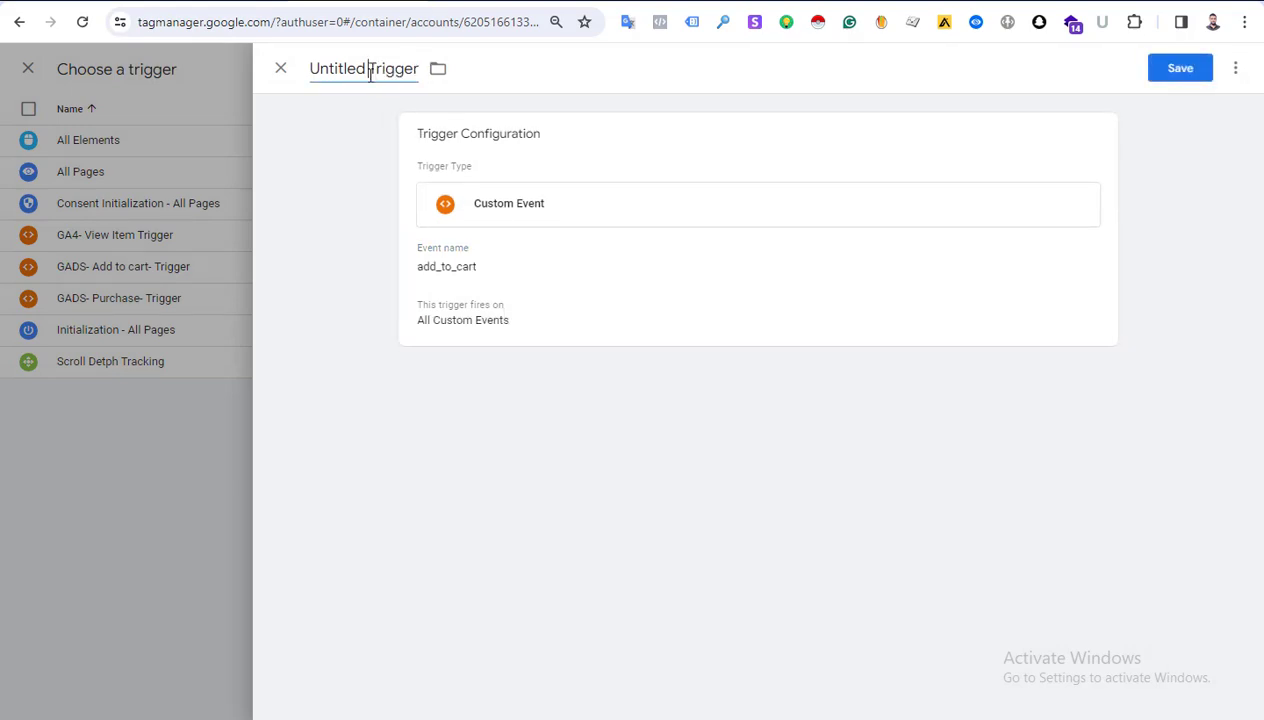
drag(357, 70, 300, 78)
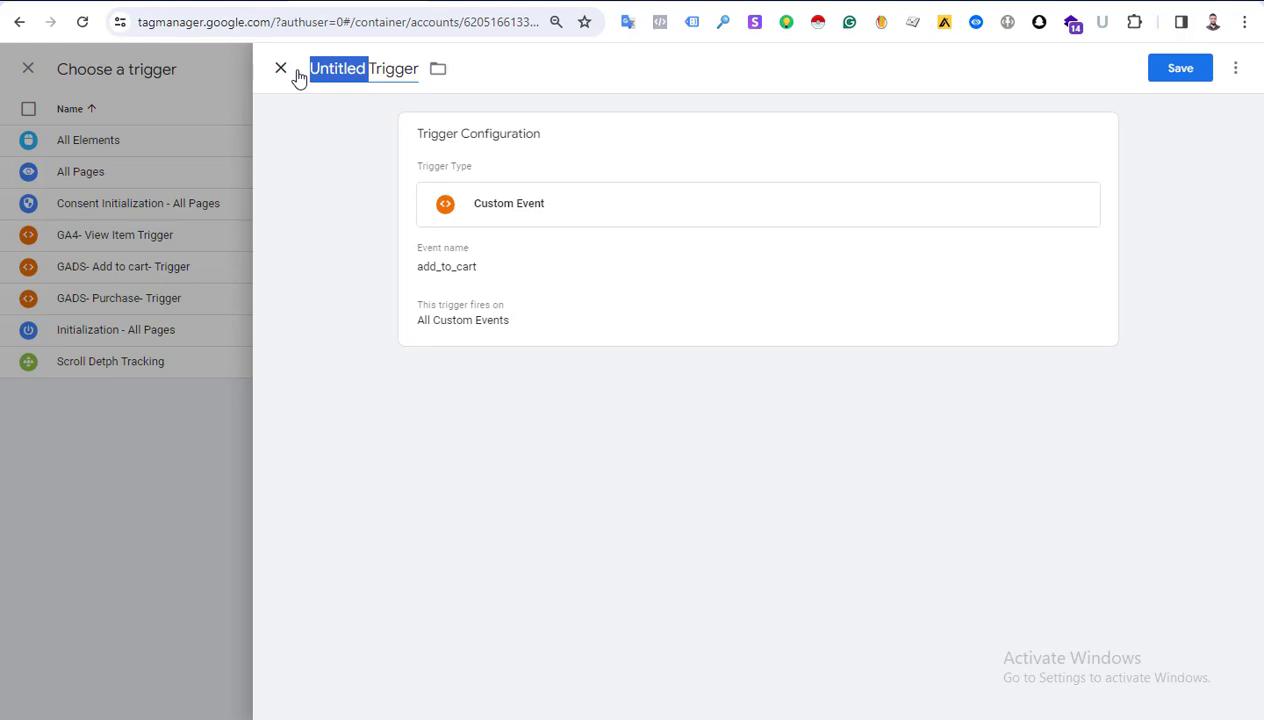
text(Add to ca)
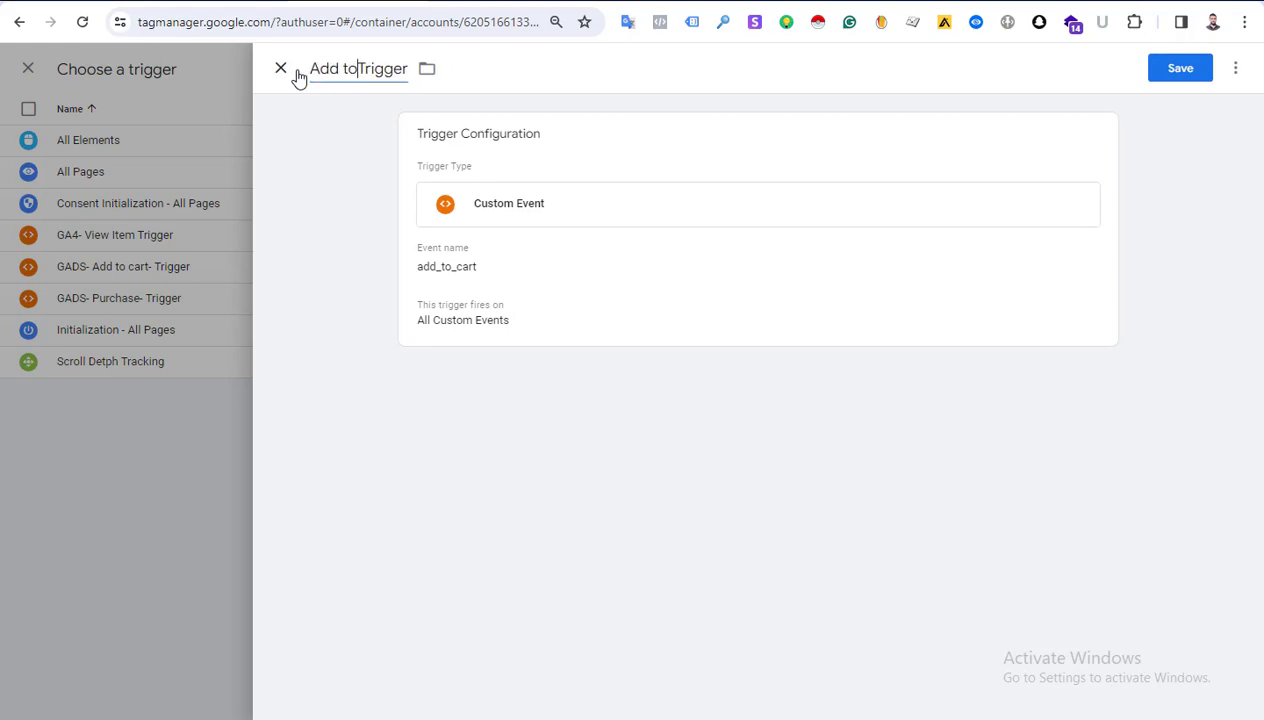
text(r)
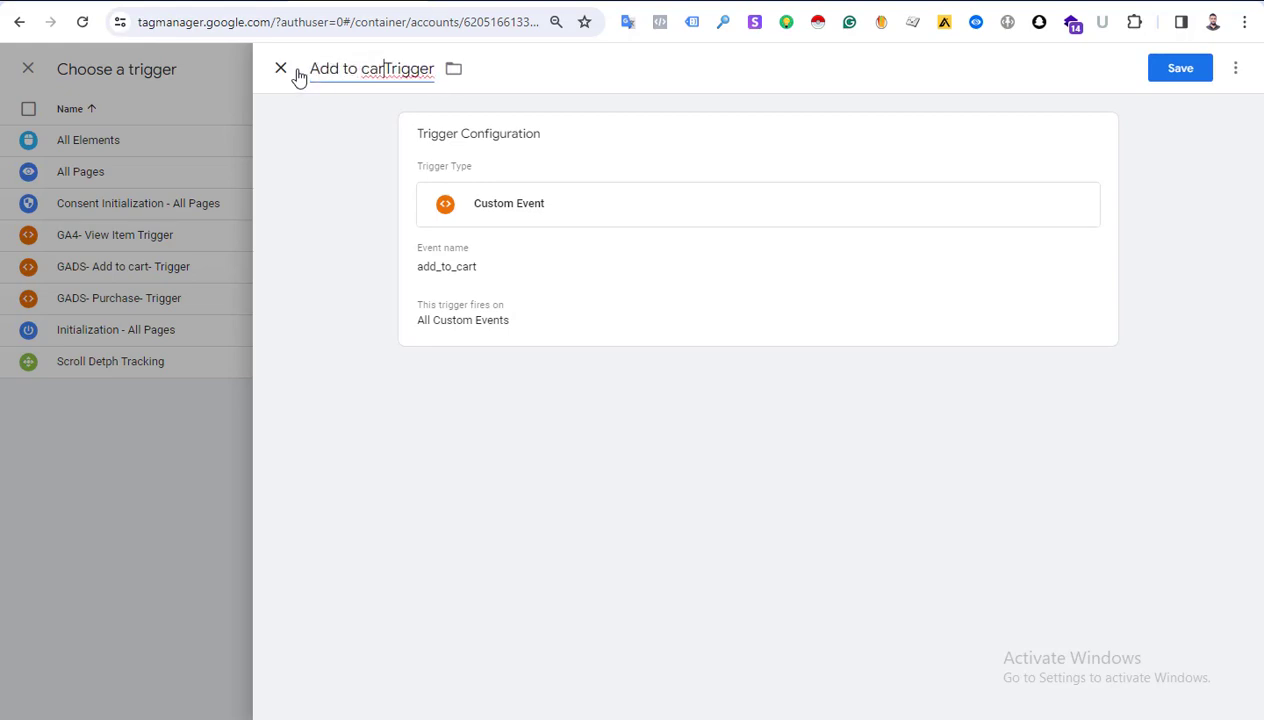
text(-)
click(1180, 69)
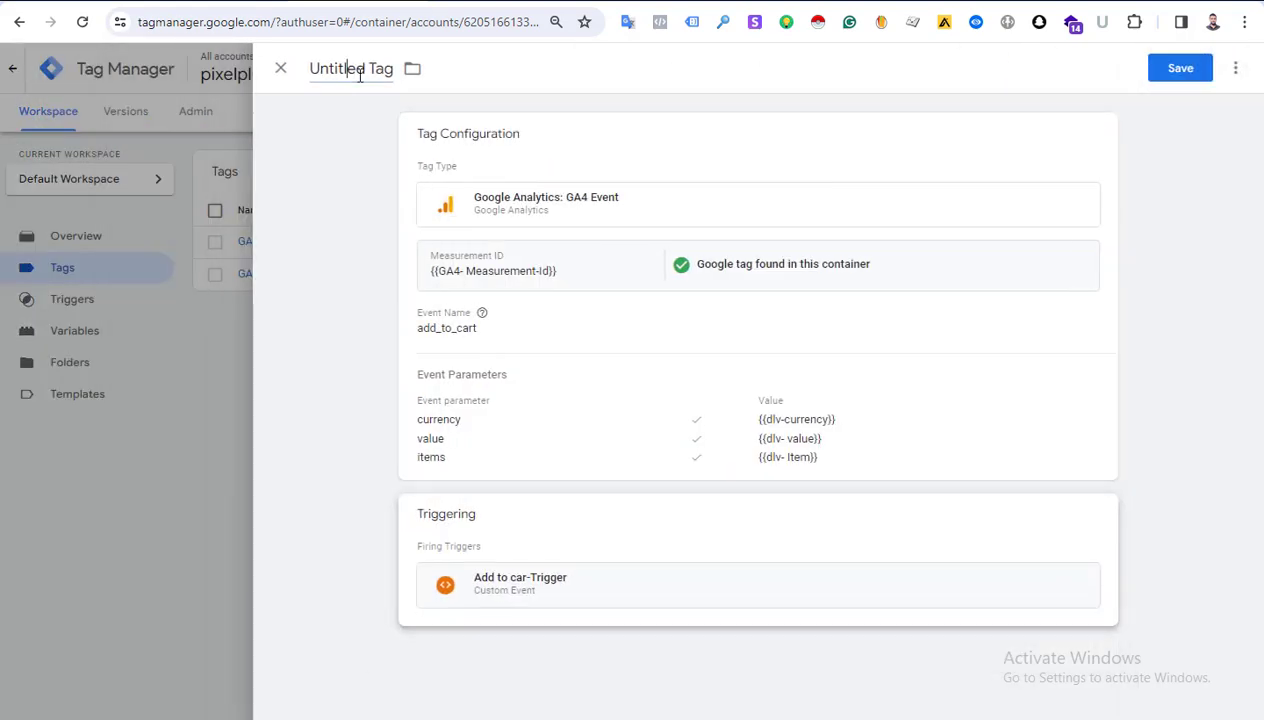
Name the tag "GA4- Add to Cart-Tag" and save it.
drag(364, 72, 305, 72)
text(GA)
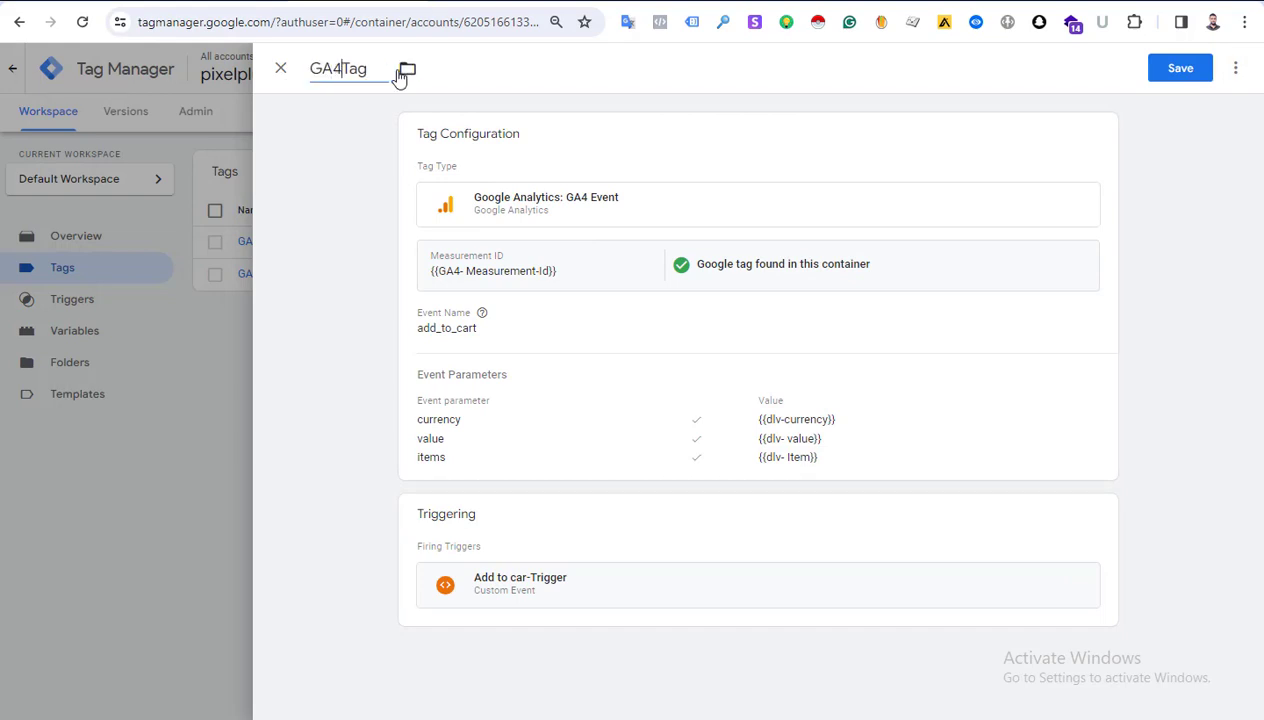
text(4- Add to ca)
key(BackSpace)
key(BackSpace)
text(Cart)
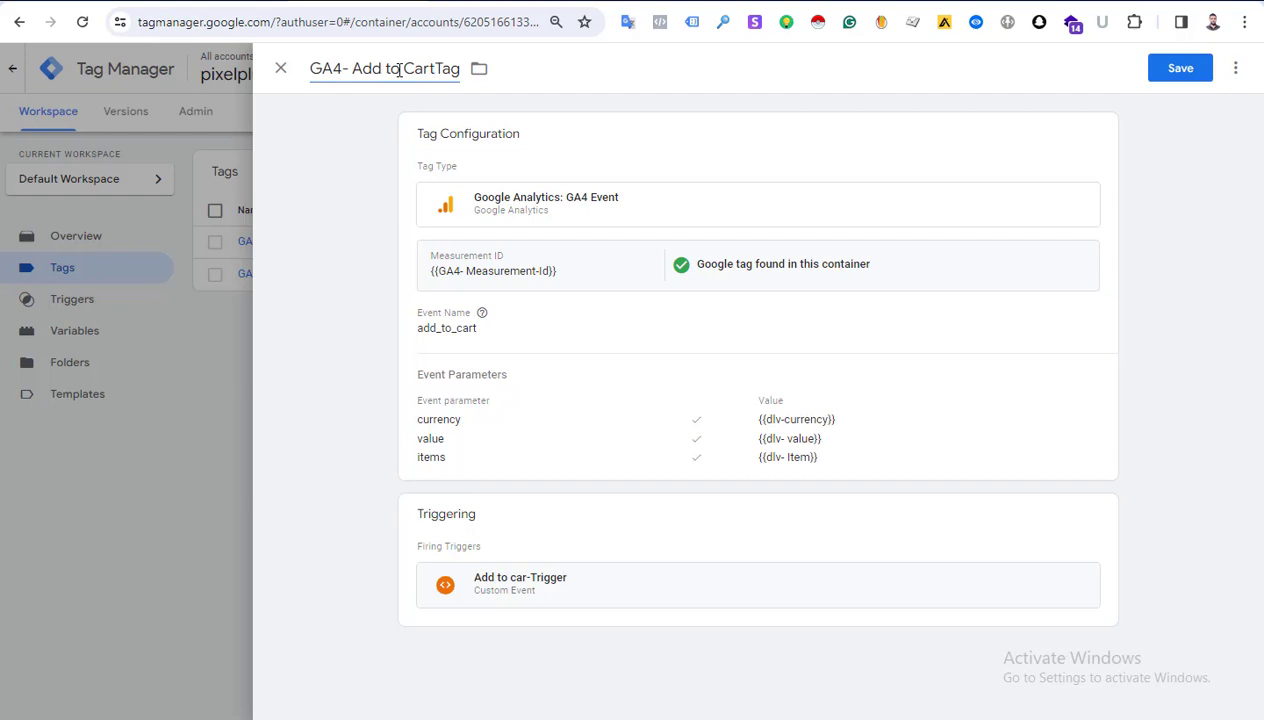
text(-)
click(1178, 70)
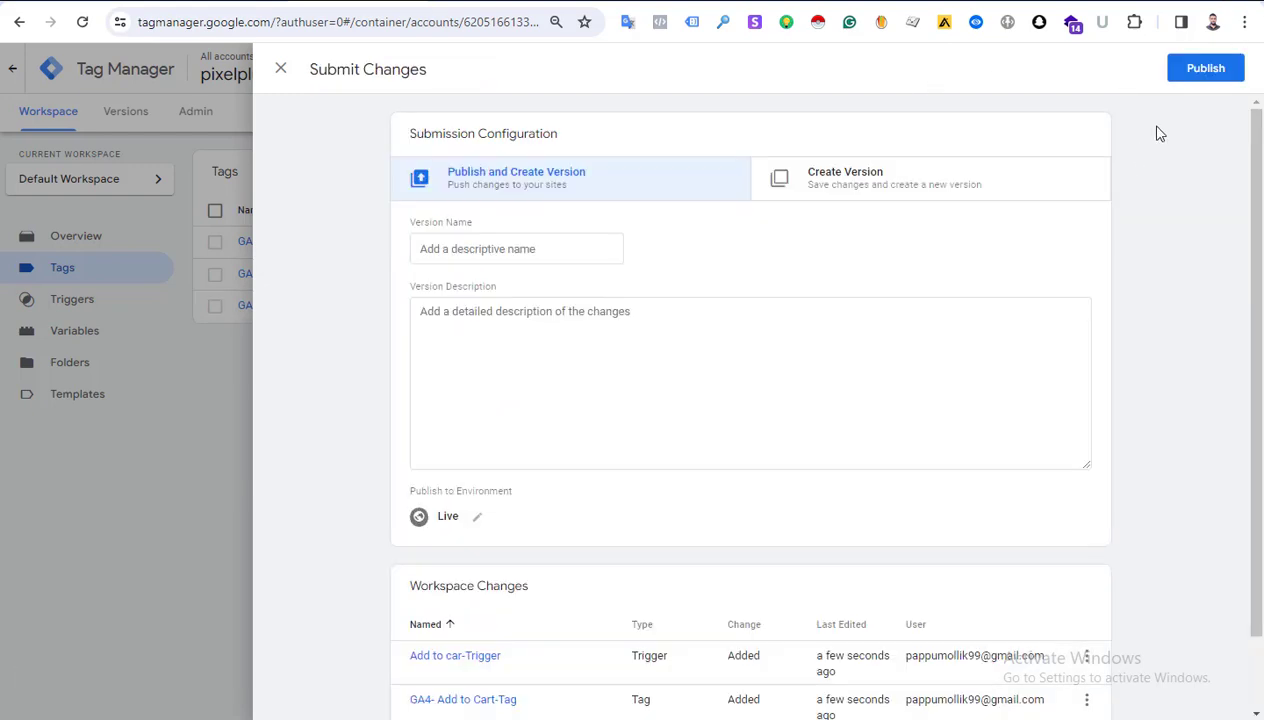
Publish the submitted changes to the Live environment and return to the workspace.
click(1186, 70)
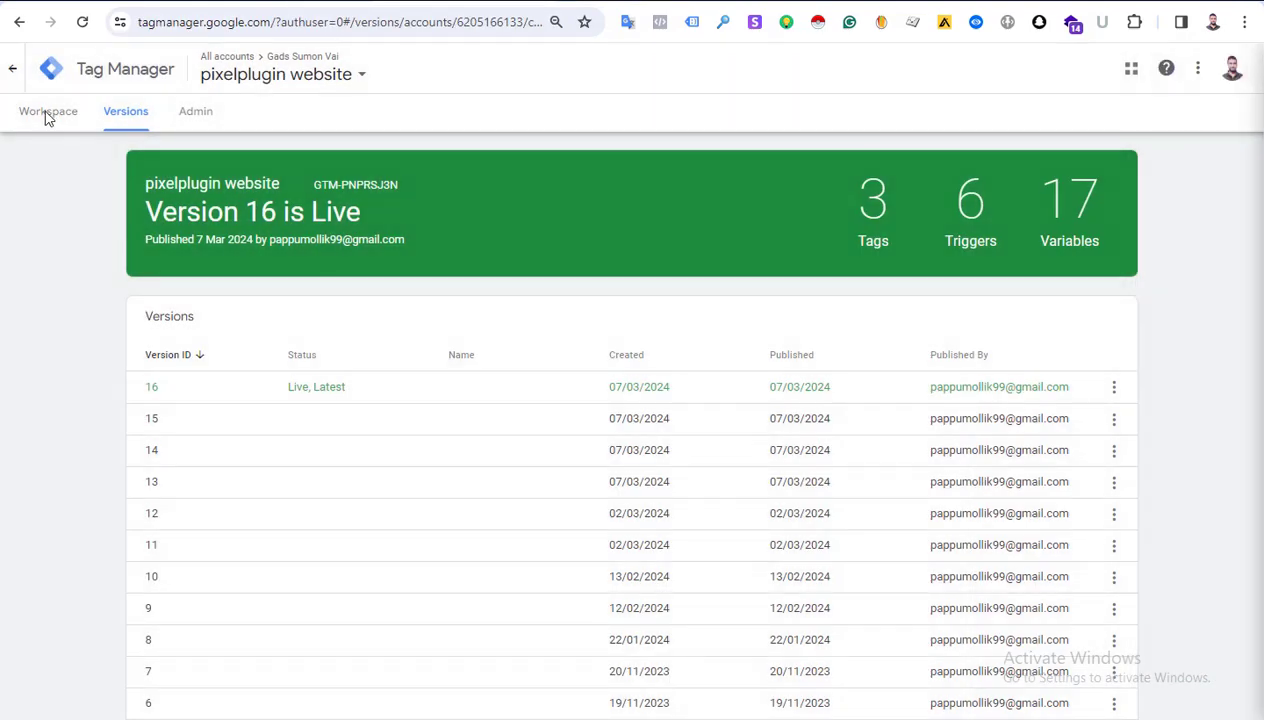
click(45, 113)
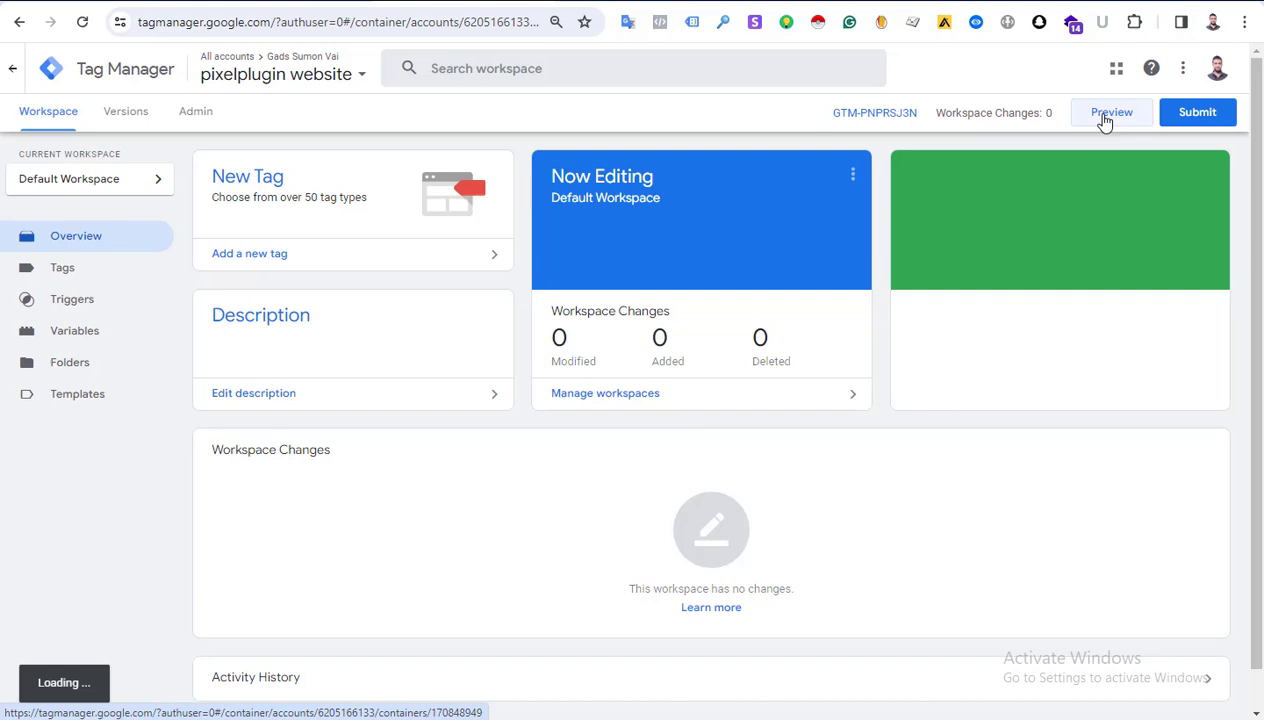
Preview the container on the store site and open the DNK Yellow Shoes product from Featured Products.
click(1110, 113)
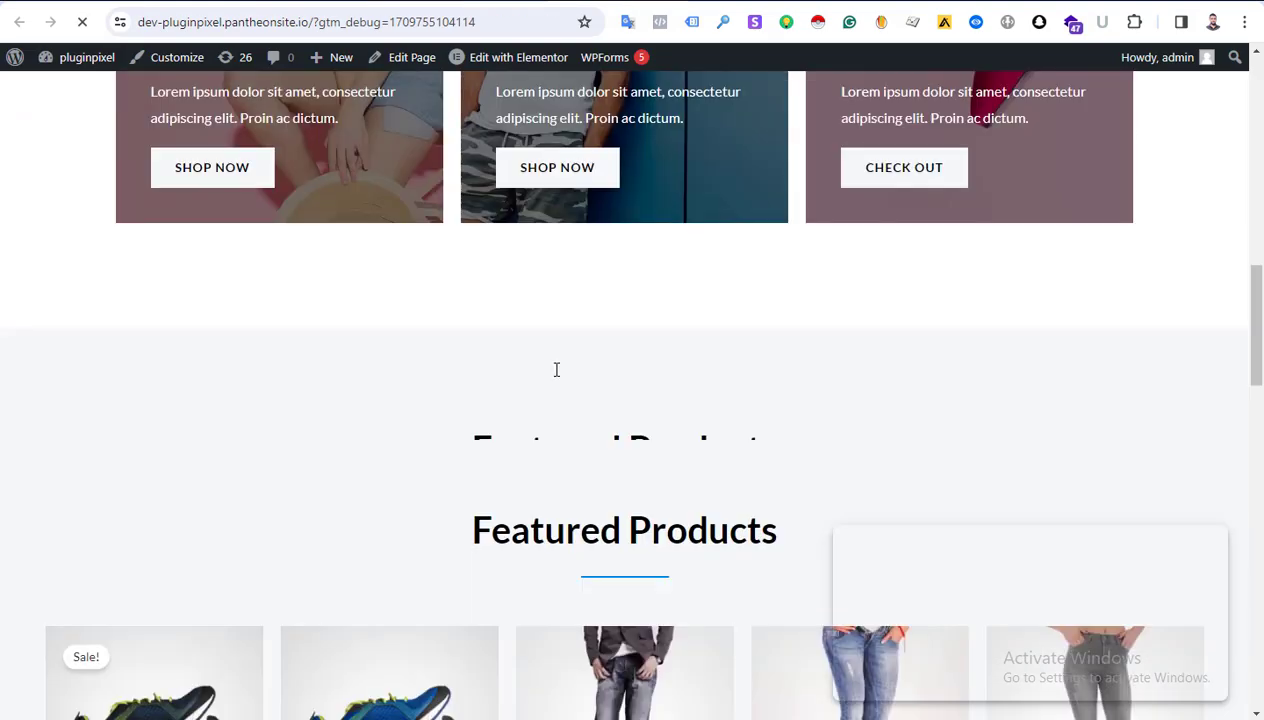
scroll(128, 283, down, 4)
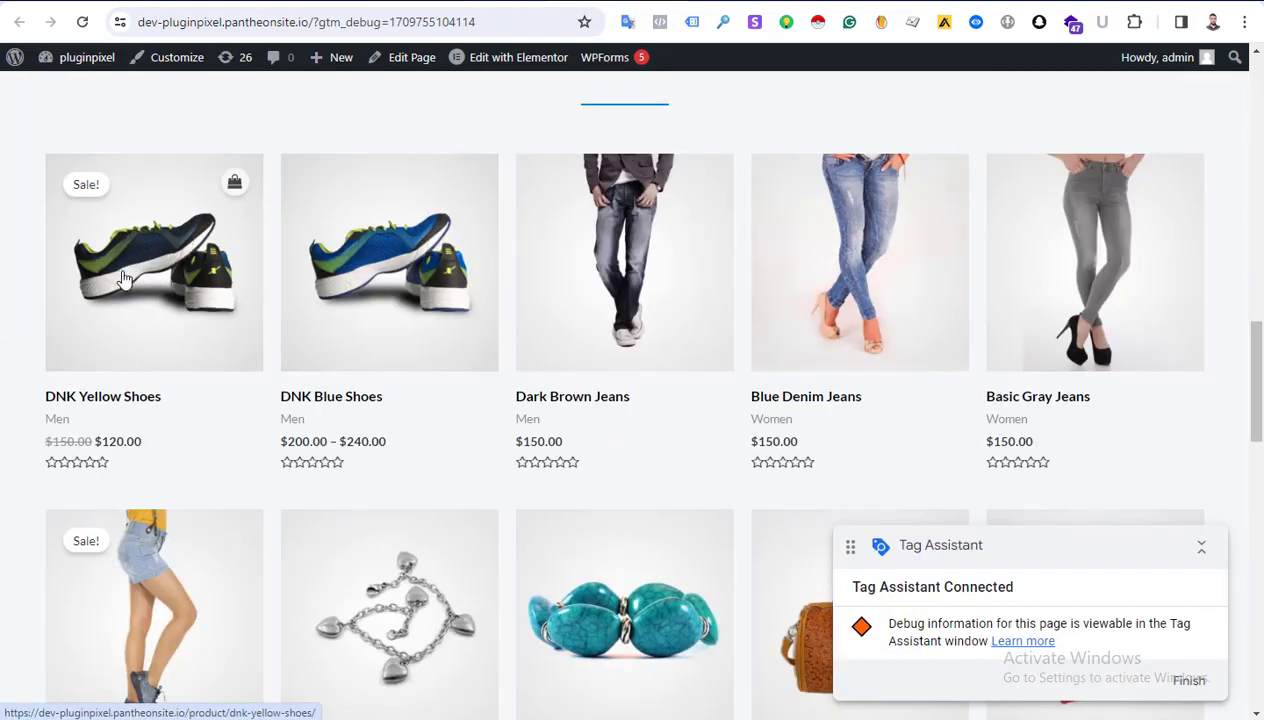
click(154, 272)
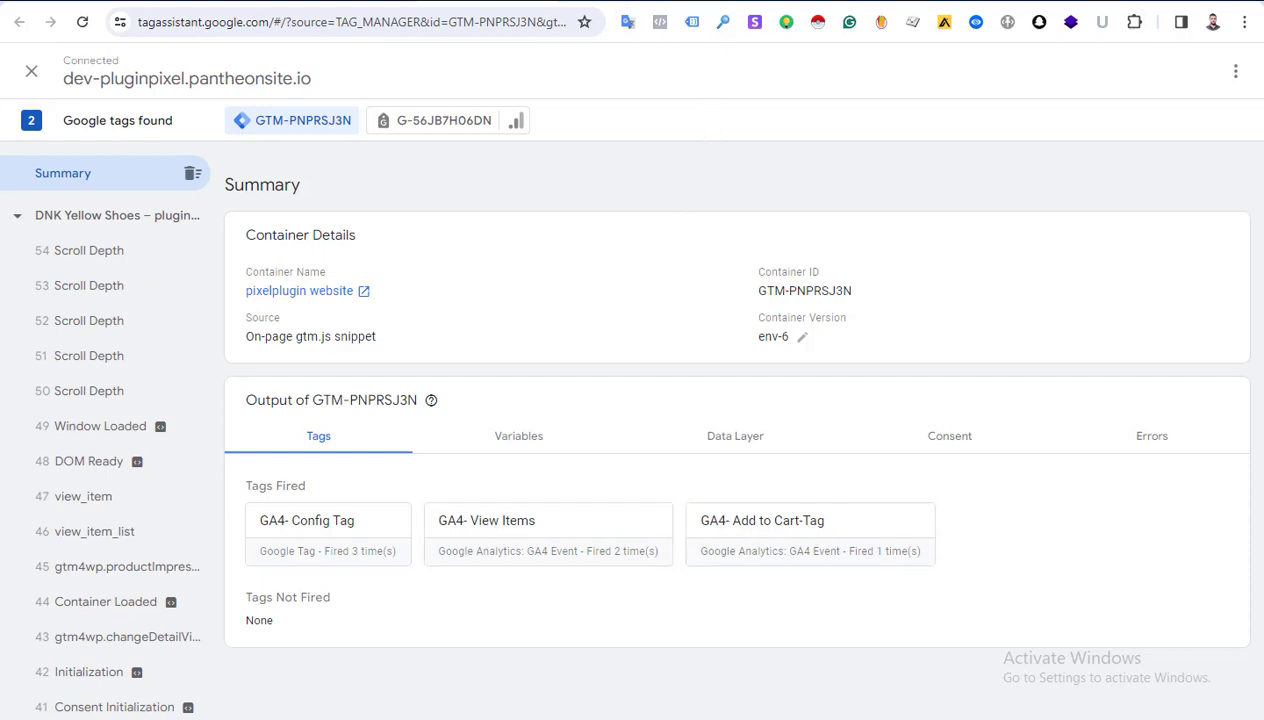
Switch to Google Analytics, check DebugView for the add_to_cart event, and return to Tag Assistant.
click(722, 2)
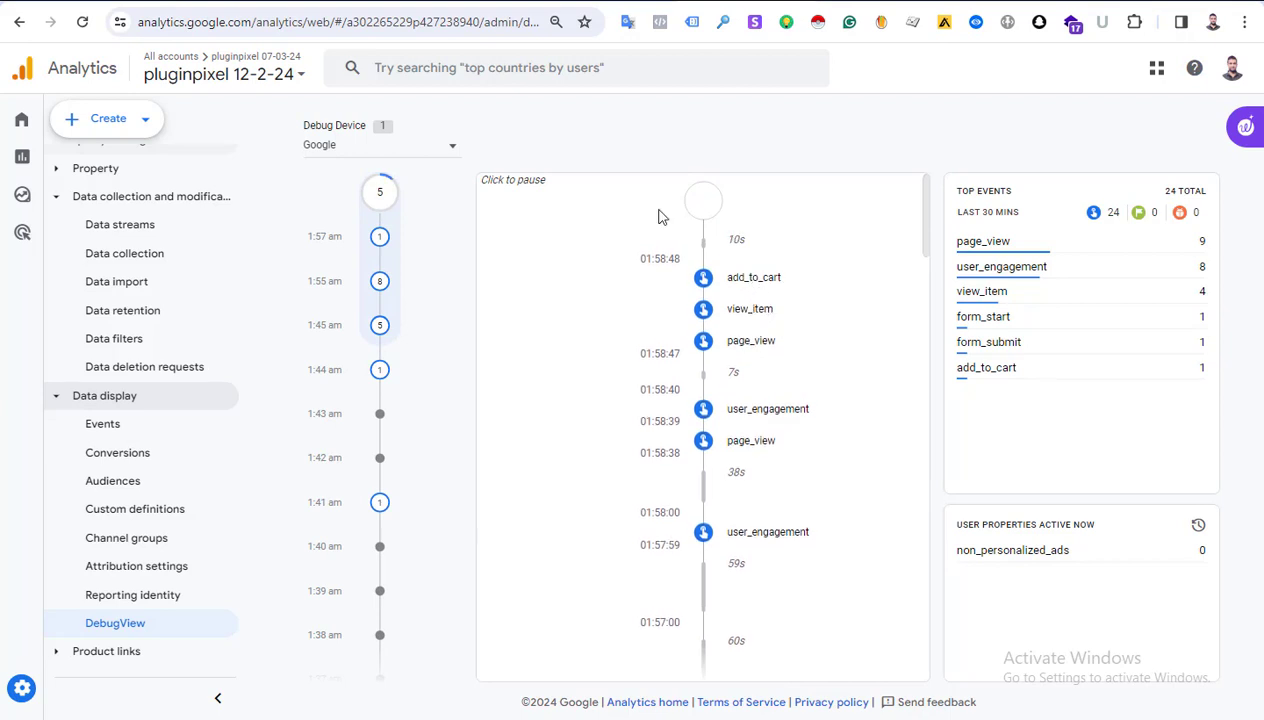
click(463, 1)
key(alt+Tab)
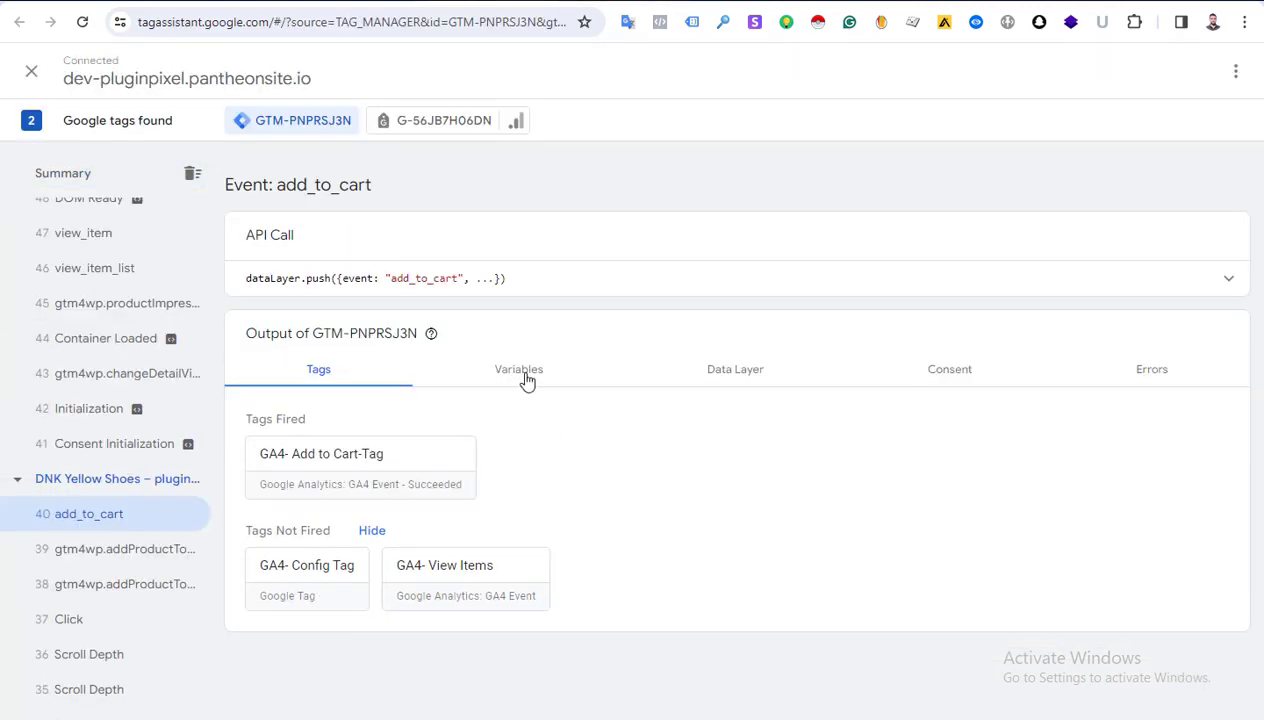
Examine the add_to_cart event's variables in Tag Assistant, checking dlv- value, dlv-currency and dlv- Item.
click(522, 369)
scroll(613, 398, down, 5)
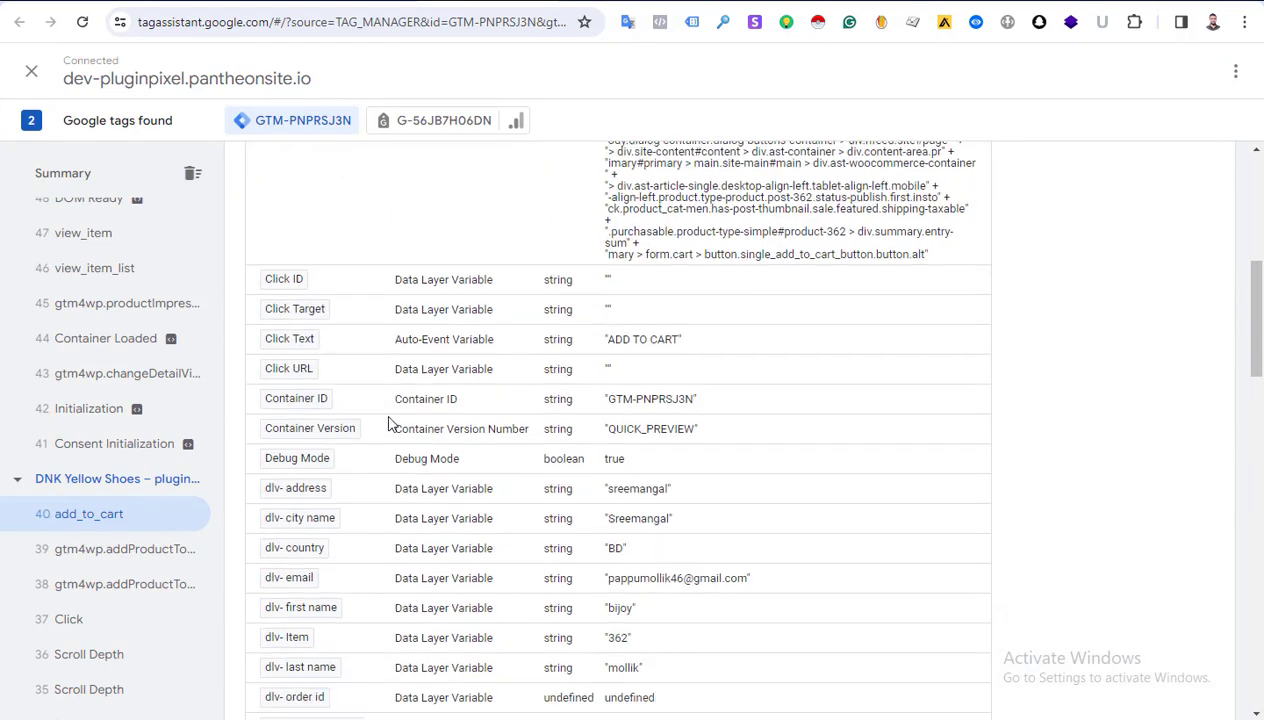
scroll(378, 448, down, 1)
scroll(378, 448, down, 4)
drag(624, 290, 547, 303)
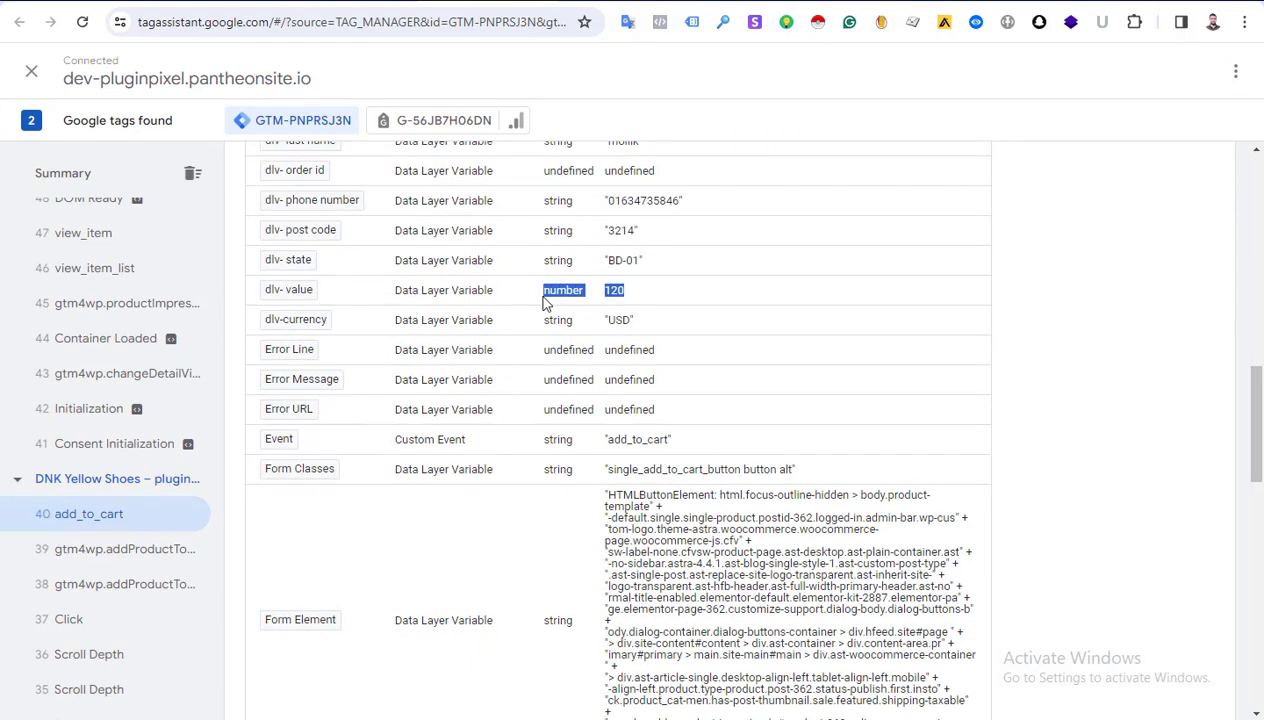
drag(676, 322, 540, 324)
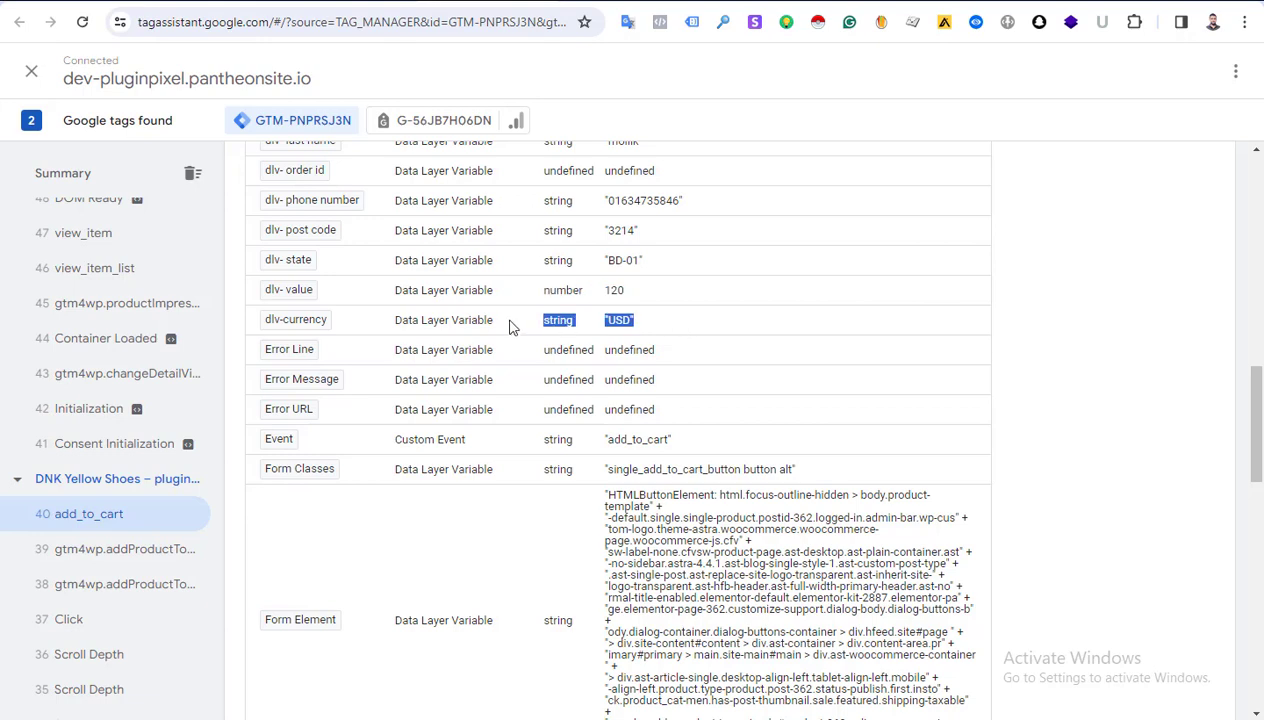
scroll(636, 342, up, 1)
drag(636, 198, 318, 197)
click(672, 222)
scroll(700, 236, up, 6)
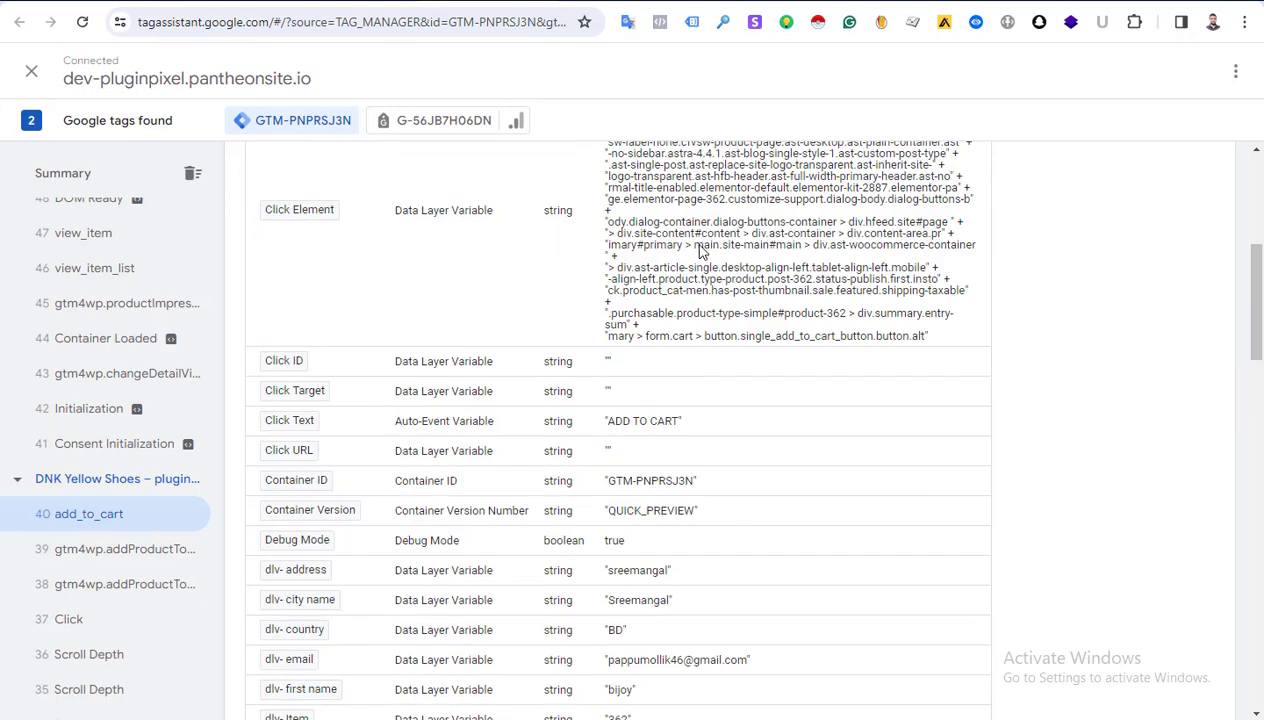
Switch back to Google Analytics to inspect the add_to_cart event in DebugView.
click(528, 3)
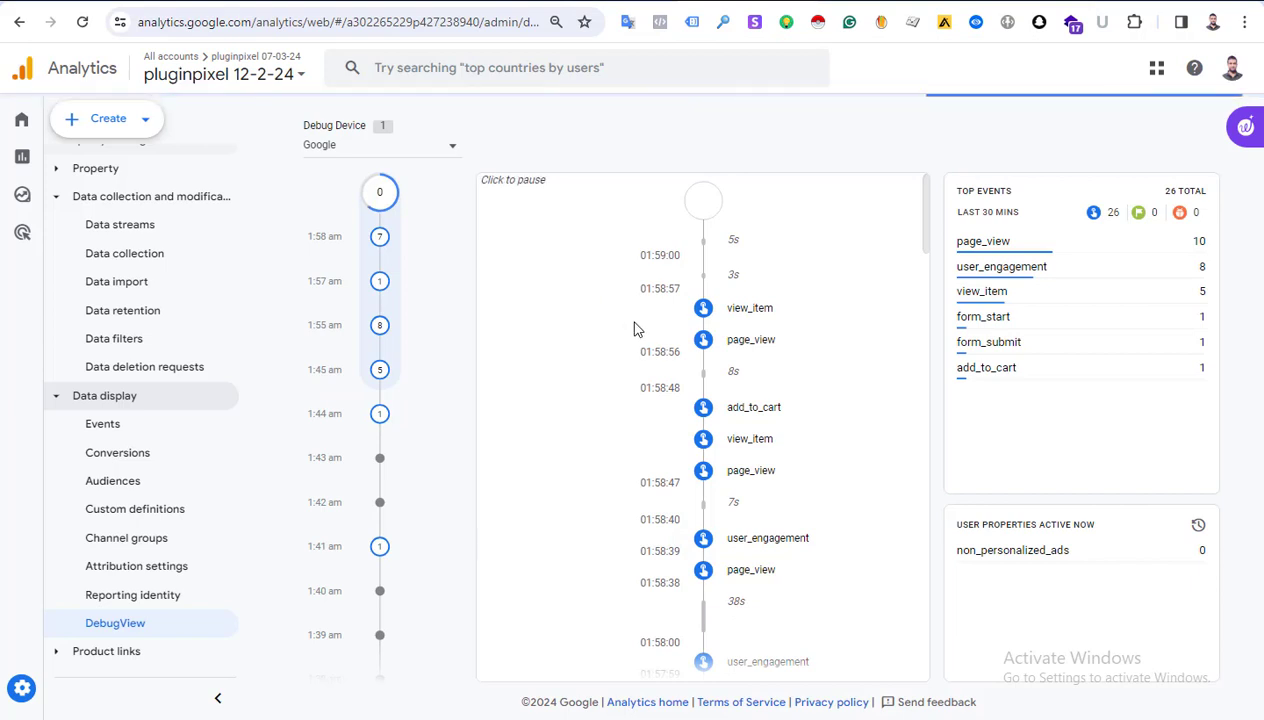